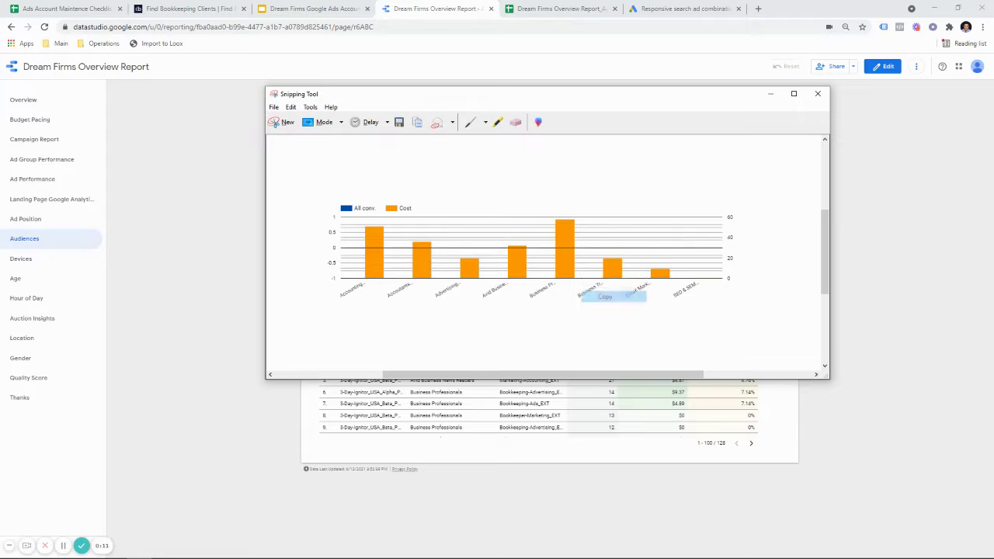
# Step: Switch to the Google Slides audit deck and move the Audiences slide ahead of Quality Score, directly after Ad Position
pyautogui.click(845, 296)
pyautogui.click(333, 8)
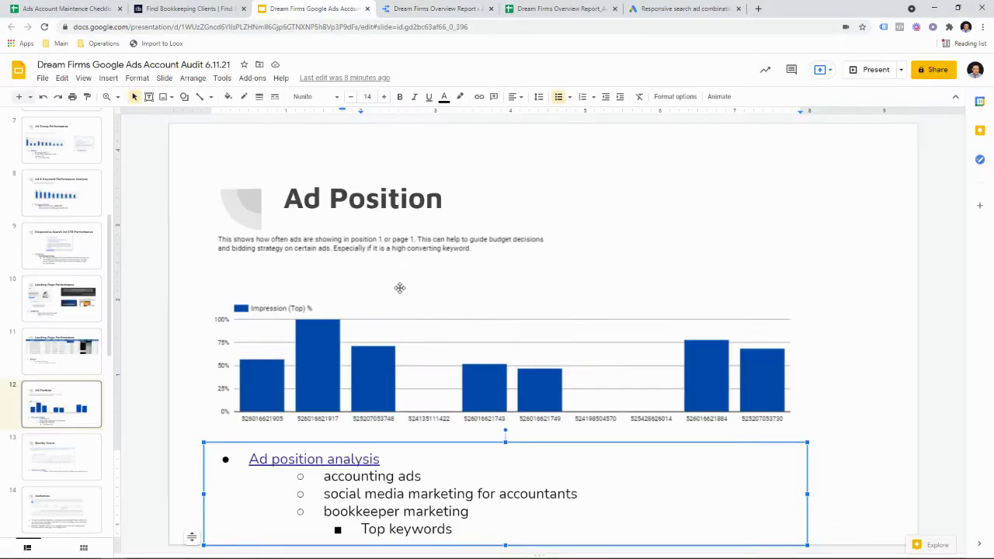
pyautogui.click(92, 459)
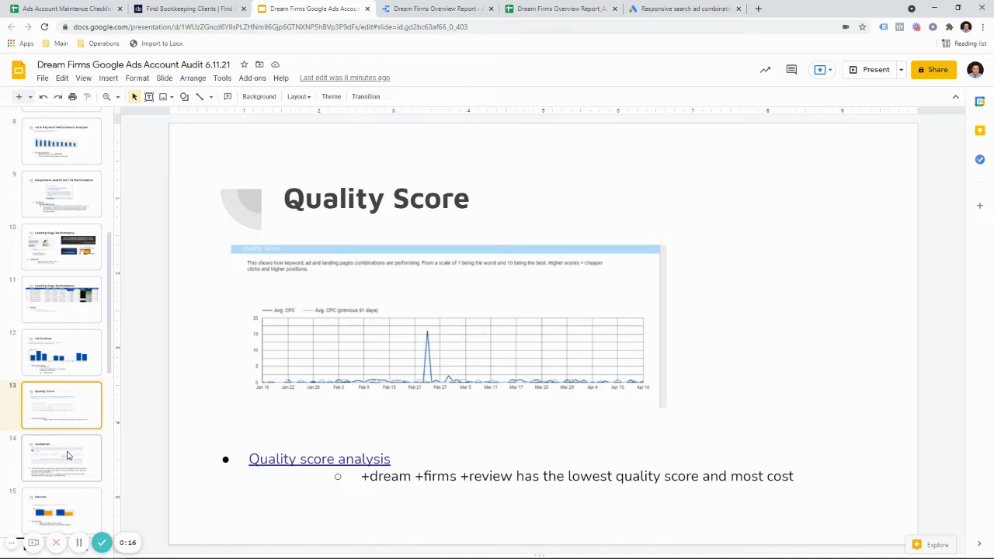
pyautogui.click(73, 360)
pyautogui.moveTo(70, 454); pyautogui.dragTo(74, 405)
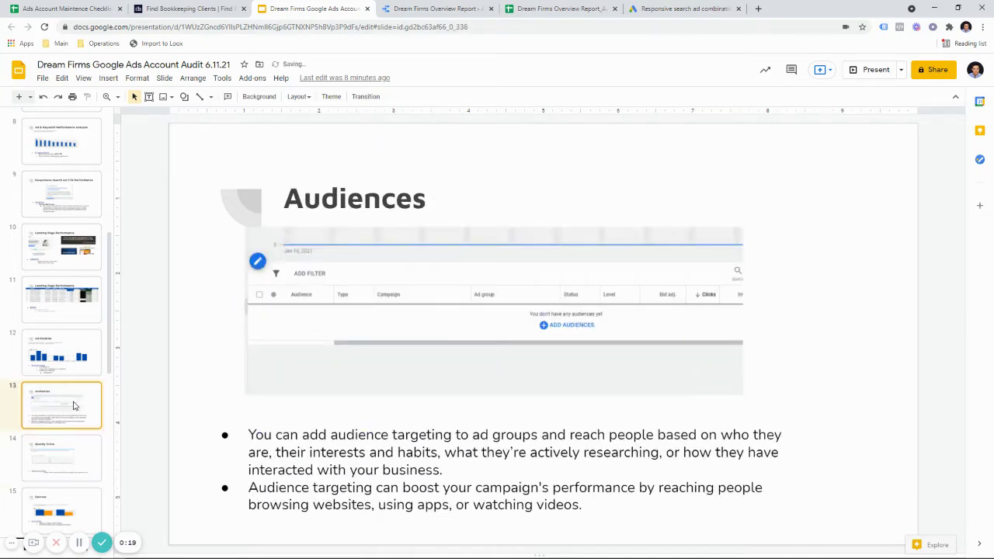
# Step: Paste the copied audience bar chart onto the Audiences slide and delete the old audiences screenshot
pyautogui.click(248, 300)
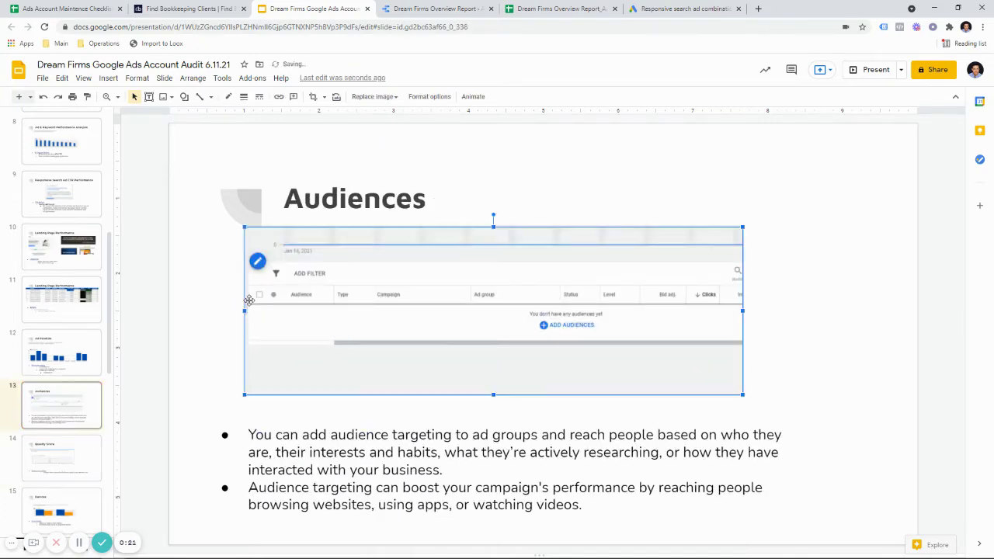
pyautogui.click(207, 327)
pyautogui.hotkey('ctrl', 'v')
pyautogui.moveTo(399, 336); pyautogui.dragTo(402, 381)
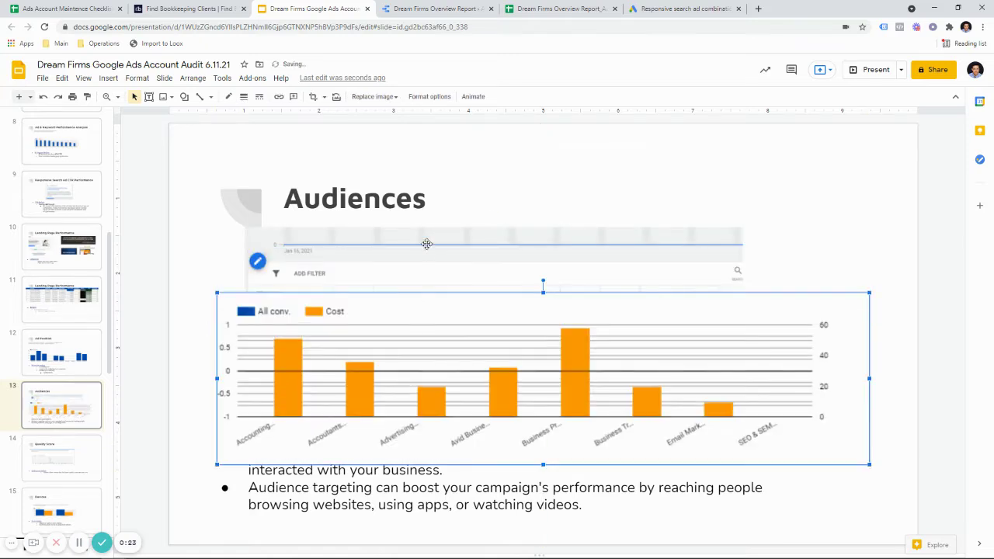
pyautogui.click(422, 241)
pyautogui.press('Delete')
# Step: Move the pasted bar chart under the Audiences title and scale it down to fit above the bullet text
pyautogui.moveTo(439, 334); pyautogui.dragTo(452, 272)
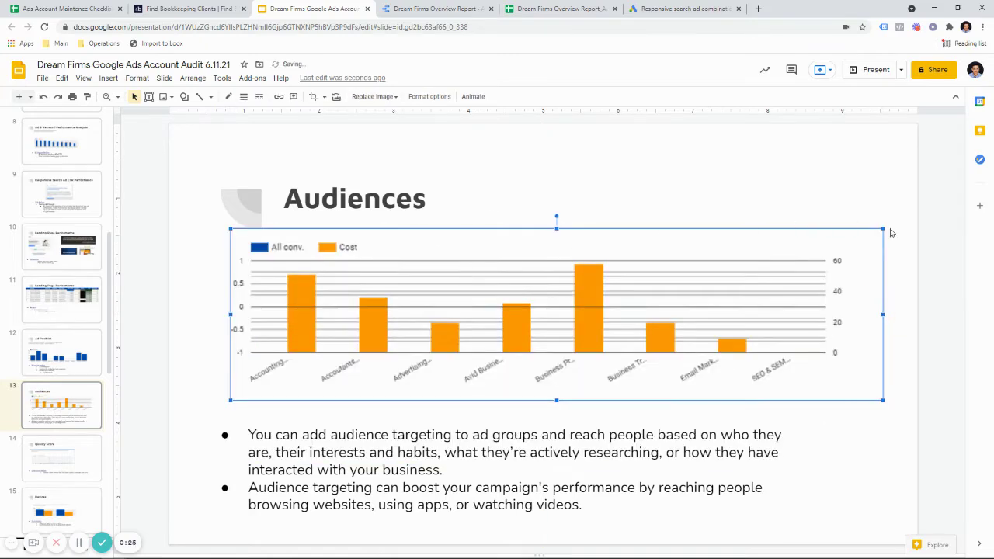
pyautogui.moveTo(884, 229); pyautogui.dragTo(810, 247)
pyautogui.moveTo(748, 290); pyautogui.dragTo(743, 287)
pyautogui.scroll(-1, 674, 344)
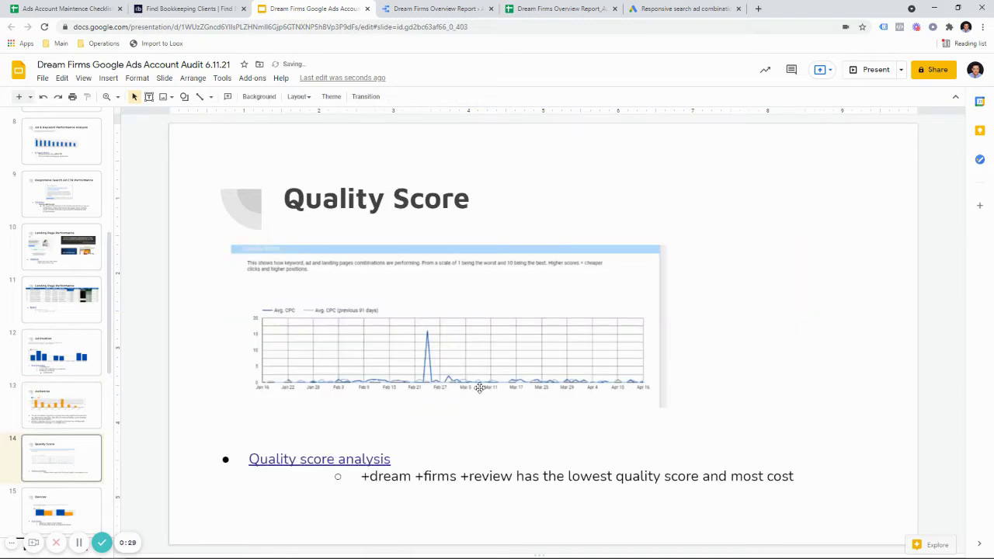
# Step: Clear all the bullet text below the chart on the Audiences slide
pyautogui.scroll(1, 480, 388)
pyautogui.click(483, 470)
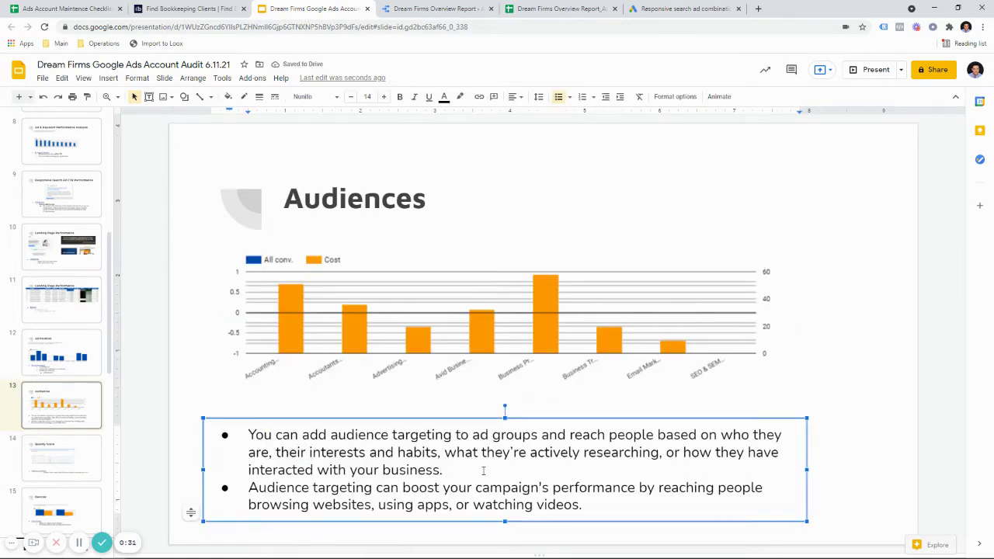
pyautogui.hotkey('ctrl', 'a')
pyautogui.press('Delete')
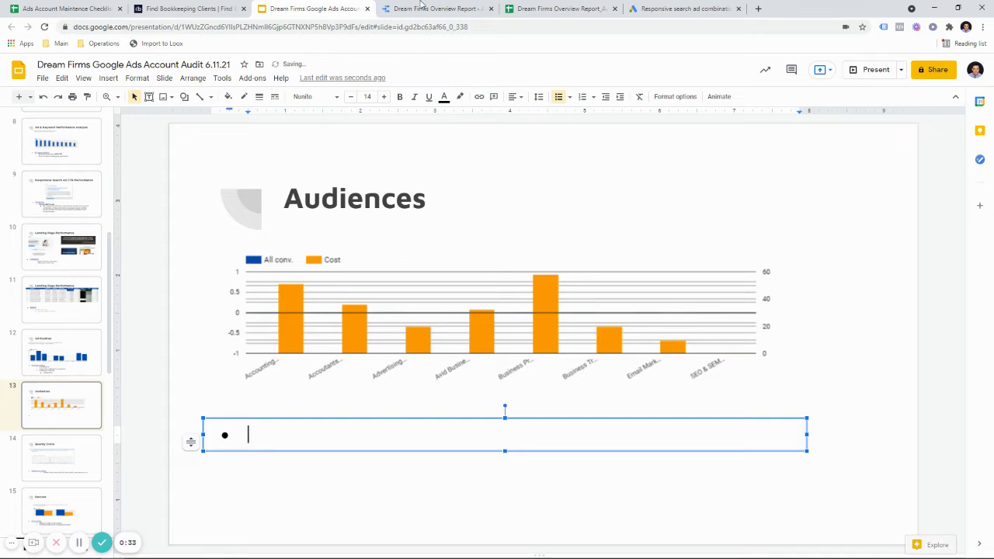
# Step: Switch to the Audiences bar chart spreadsheet in Google Sheets and fit all column widths to their contents
pyautogui.click(422, 8)
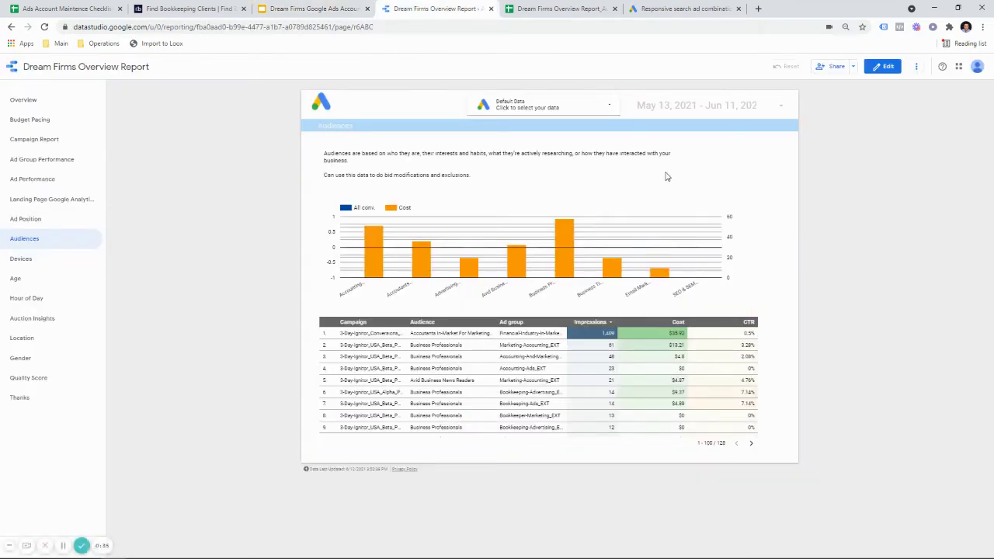
pyautogui.click(536, 8)
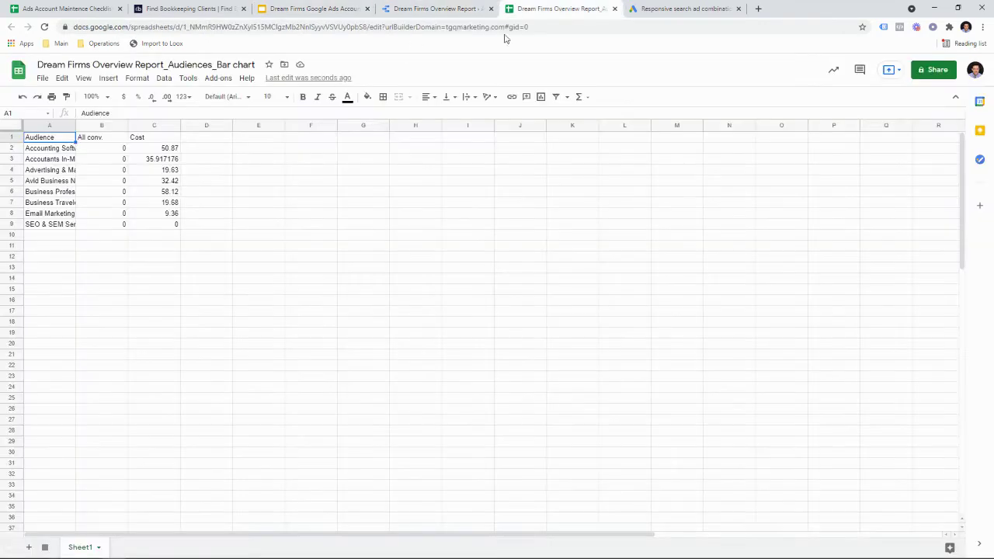
pyautogui.click(78, 160)
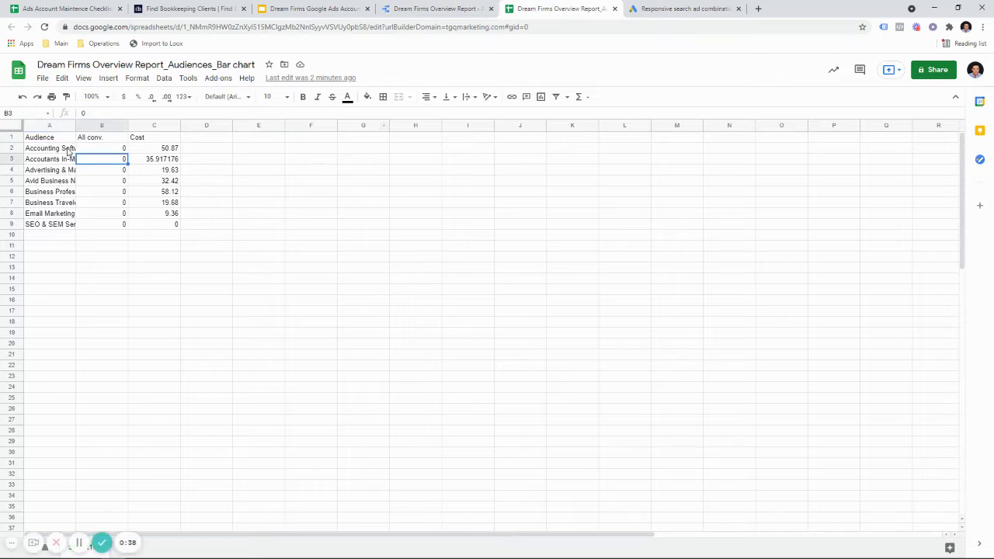
pyautogui.click(13, 128)
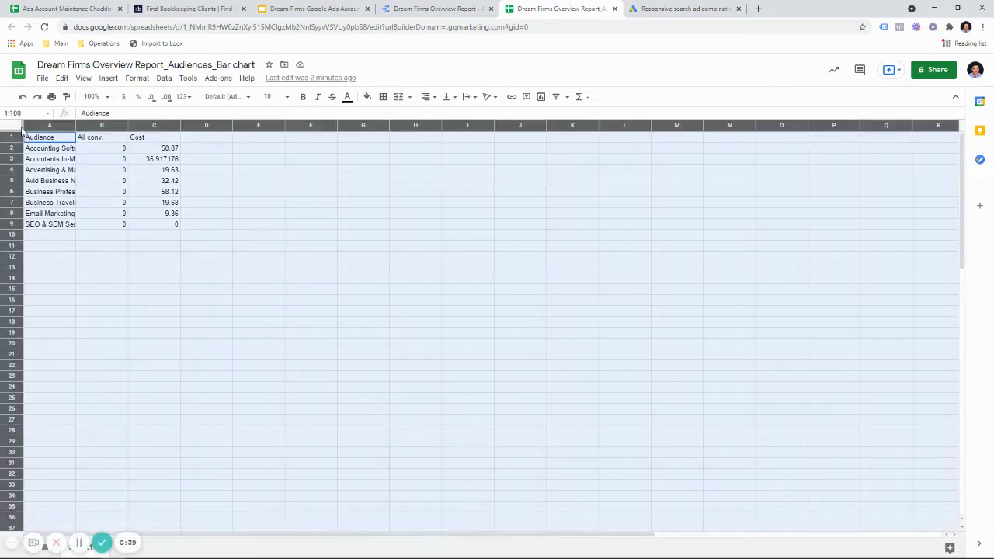
pyautogui.doubleClick(75, 124)
pyautogui.click(163, 183)
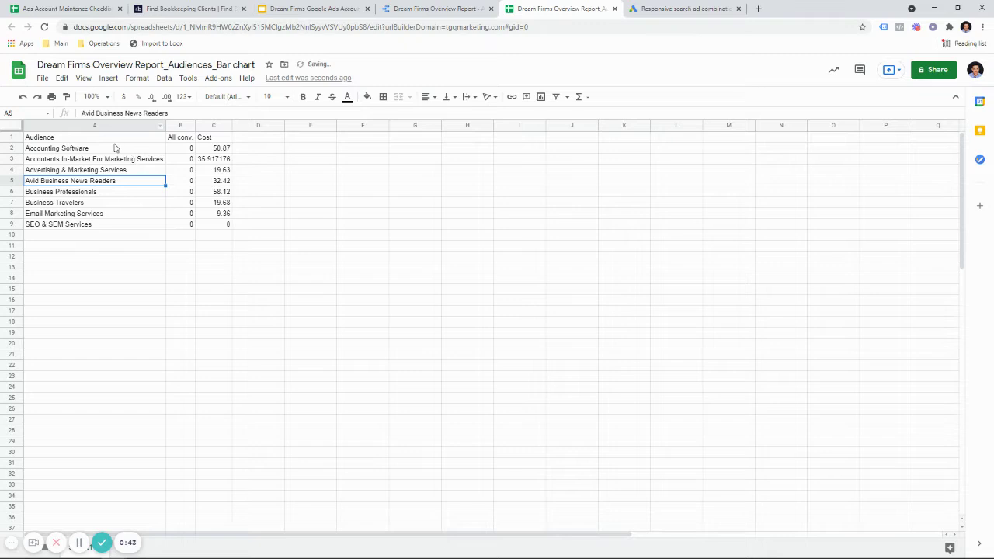
pyautogui.moveTo(114, 138); pyautogui.dragTo(250, 215)
# Step: Share the bar chart spreadsheet with anyone with the link as viewer and copy its link
pyautogui.click(934, 72)
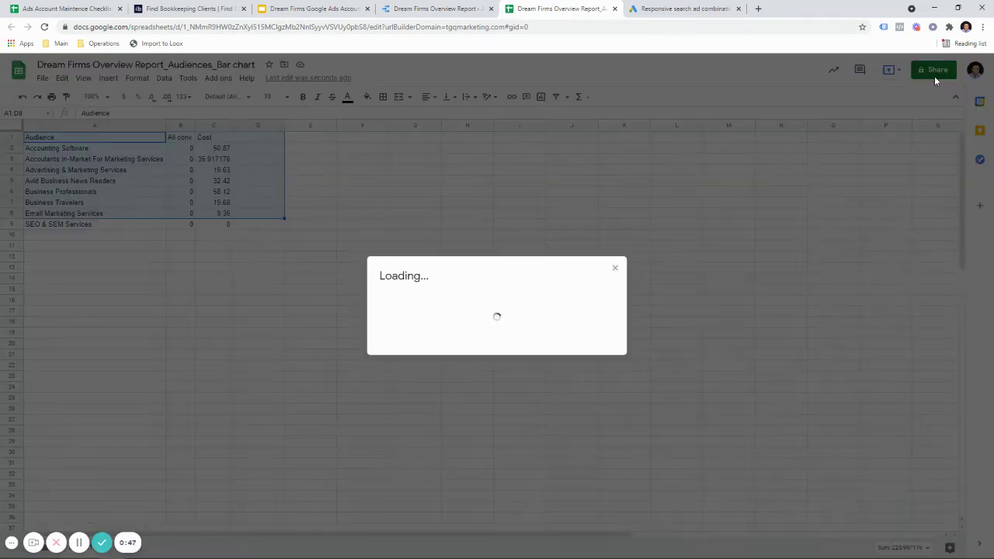
pyautogui.click(423, 390)
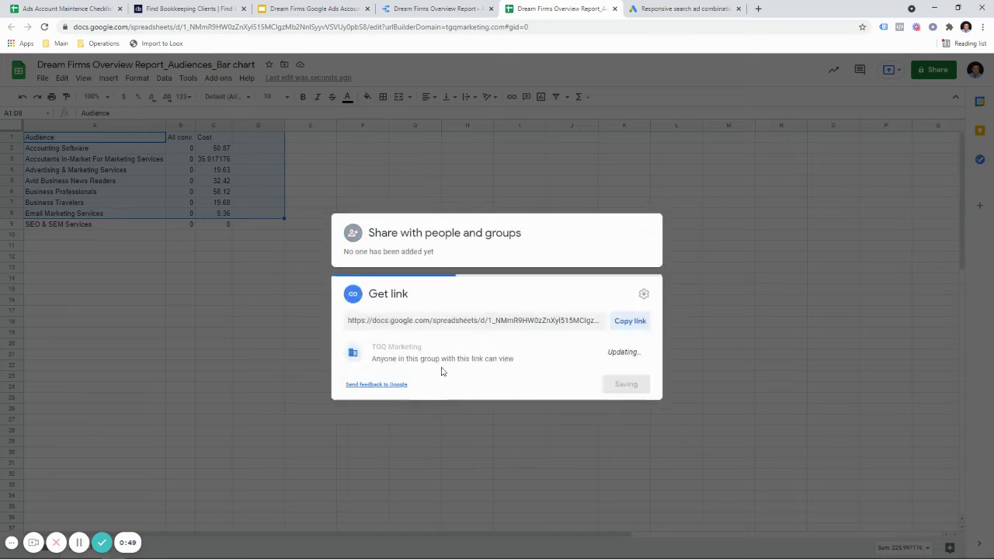
pyautogui.click(429, 348)
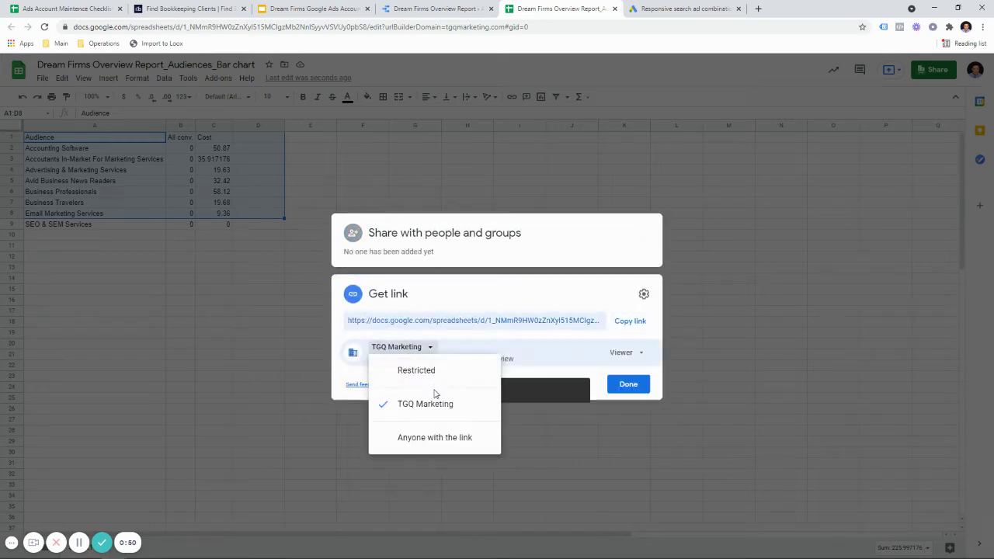
pyautogui.click(440, 438)
# Step: Back in the Google Slides deck, add an "Analysis" bullet with an empty sub-bullet below the Audiences chart
pyautogui.click(311, 8)
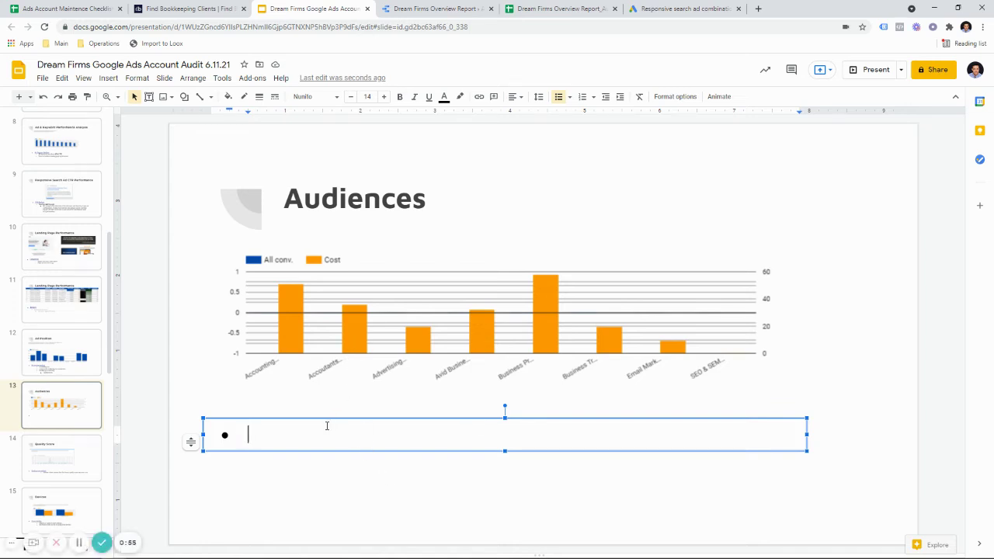
pyautogui.write('Analysis')
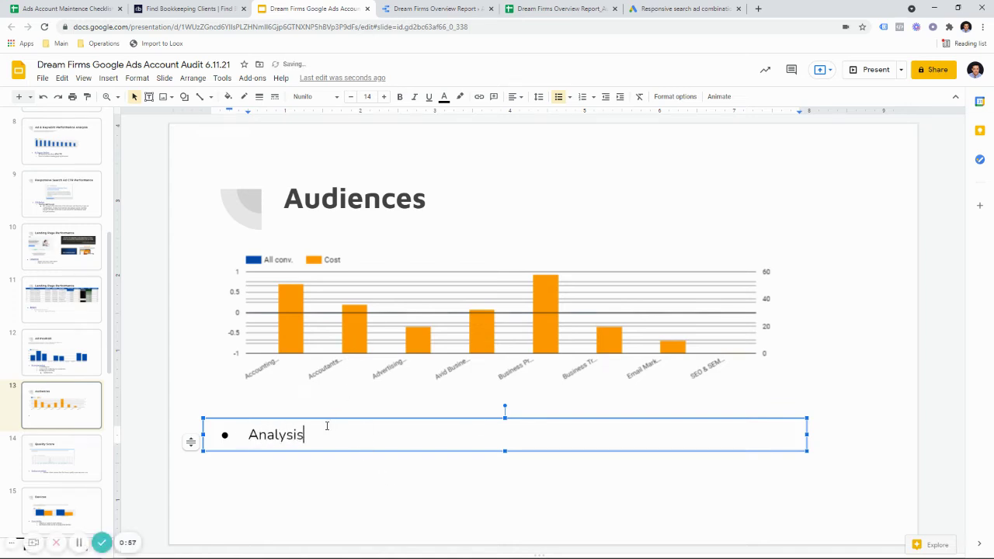
pyautogui.press('Return')
pyautogui.press('Tab')
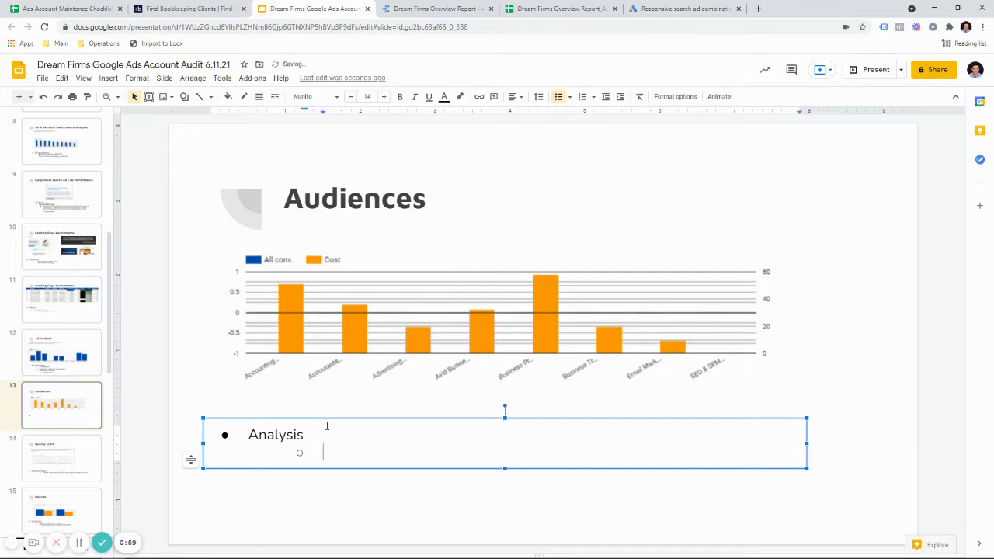
# Step: Hyperlink the "Analysis" bullet text to the copied spreadsheet link
pyautogui.moveTo(310, 433); pyautogui.dragTo(234, 433)
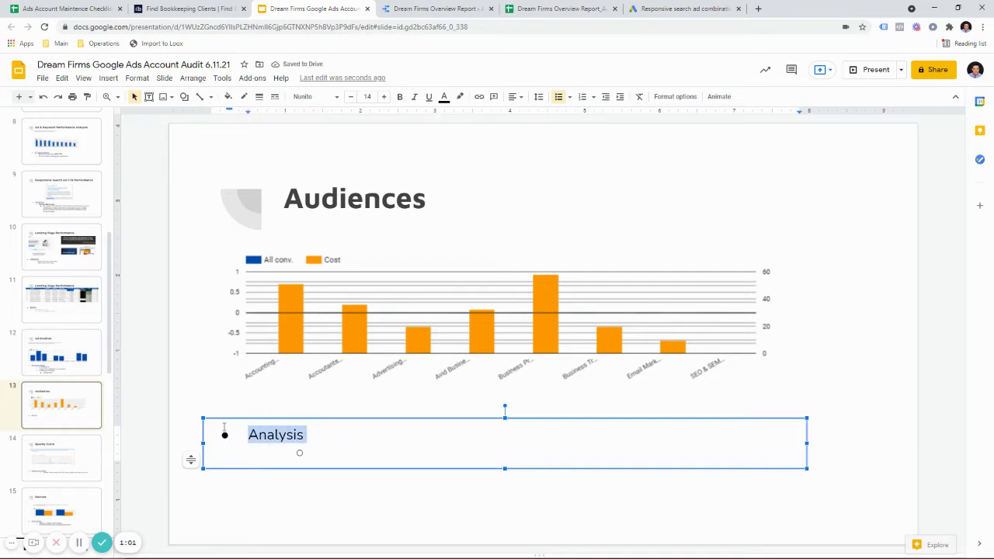
pyautogui.hotkey('ctrl', 'k')
pyautogui.hotkey('ctrl', 'v')
pyautogui.click(438, 499)
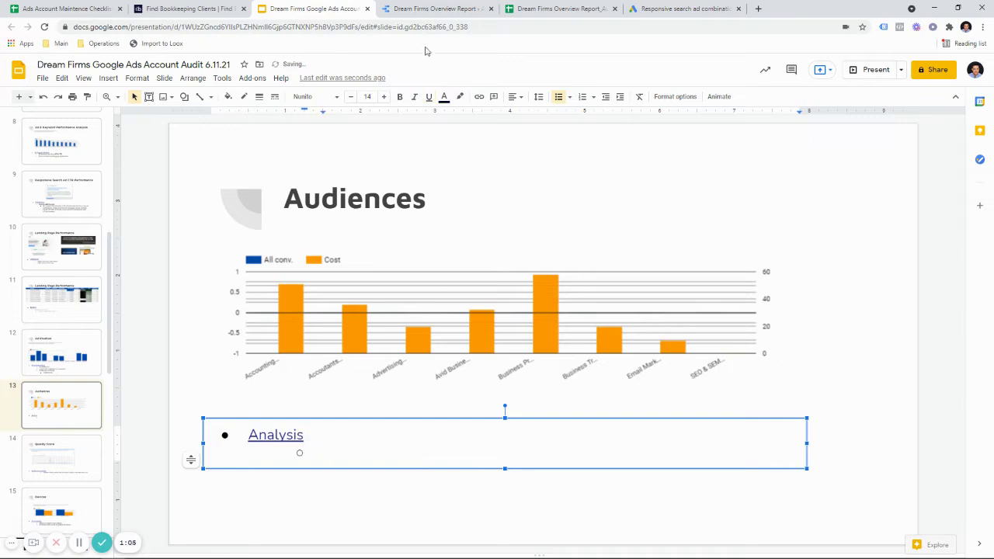
# Step: Switch to the Data Studio overview report and export the Audiences table to Google Sheets
pyautogui.click(441, 8)
pyautogui.click(574, 9)
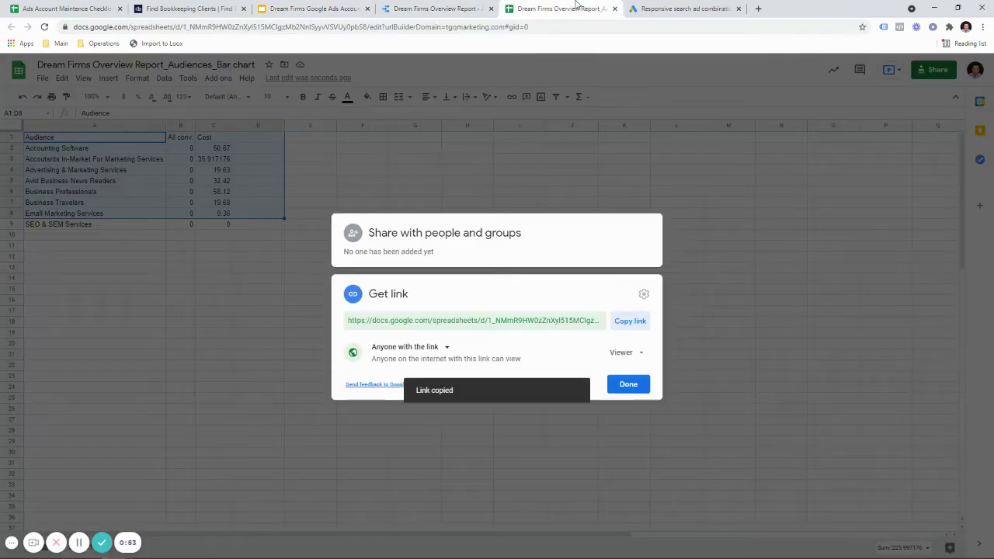
pyautogui.click(439, 6)
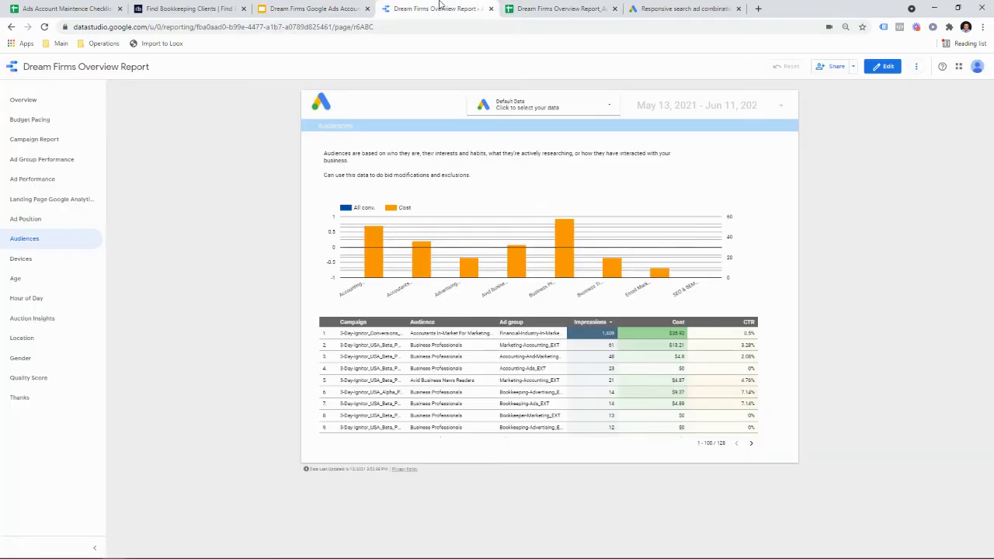
pyautogui.click(748, 312)
pyautogui.click(764, 386)
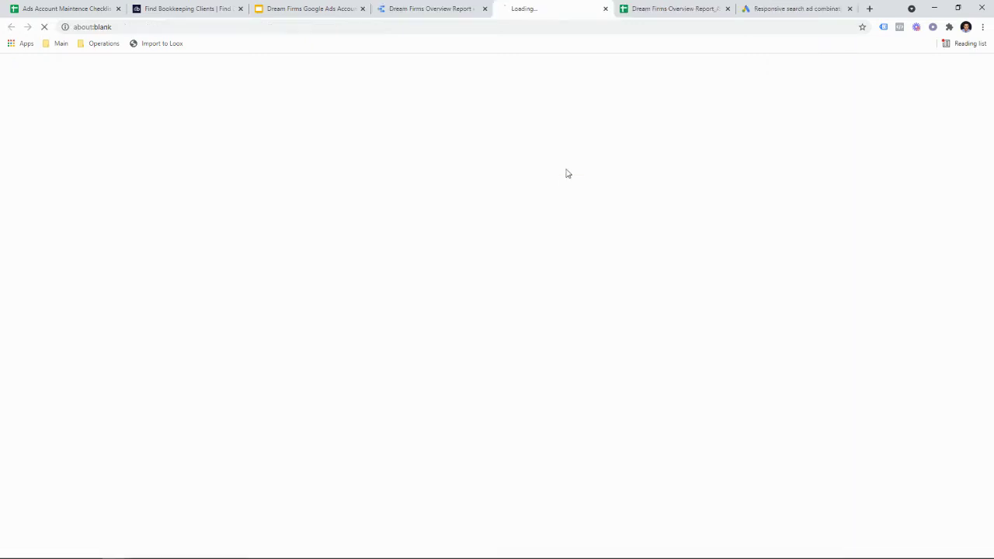
# Step: Close the sharing dialog of the bar chart spreadsheet and examine the cost of each audience
pyautogui.click(661, 7)
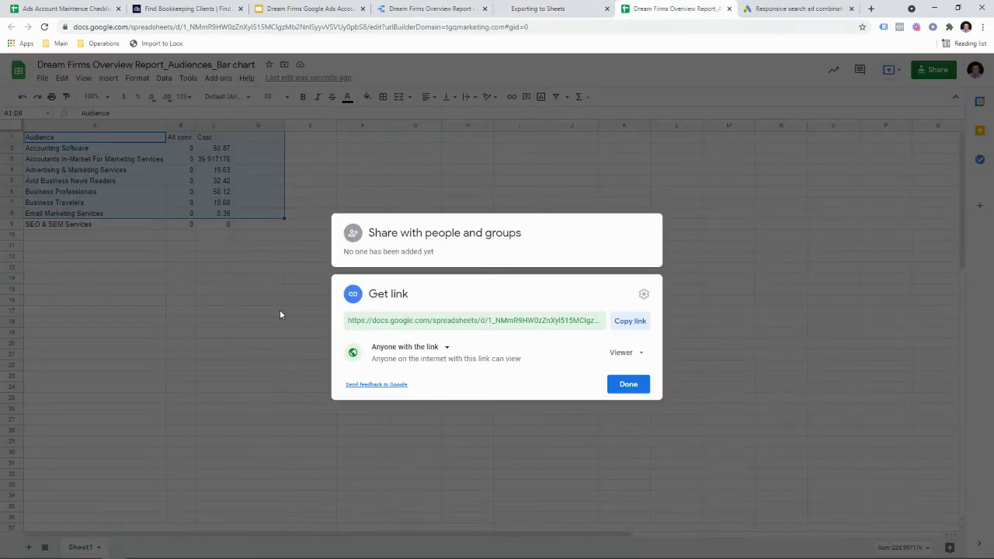
pyautogui.press('Escape')
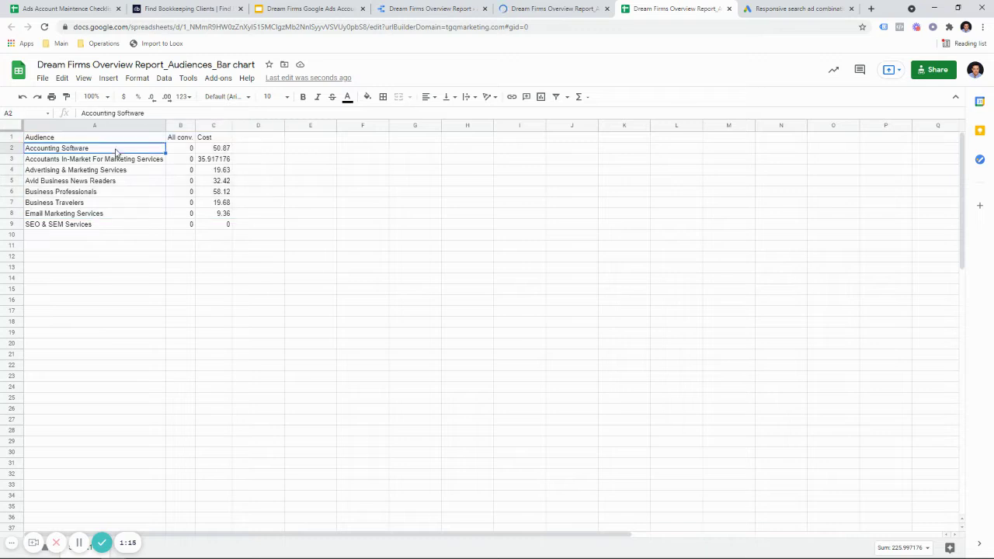
pyautogui.click(116, 148)
pyautogui.click(432, 7)
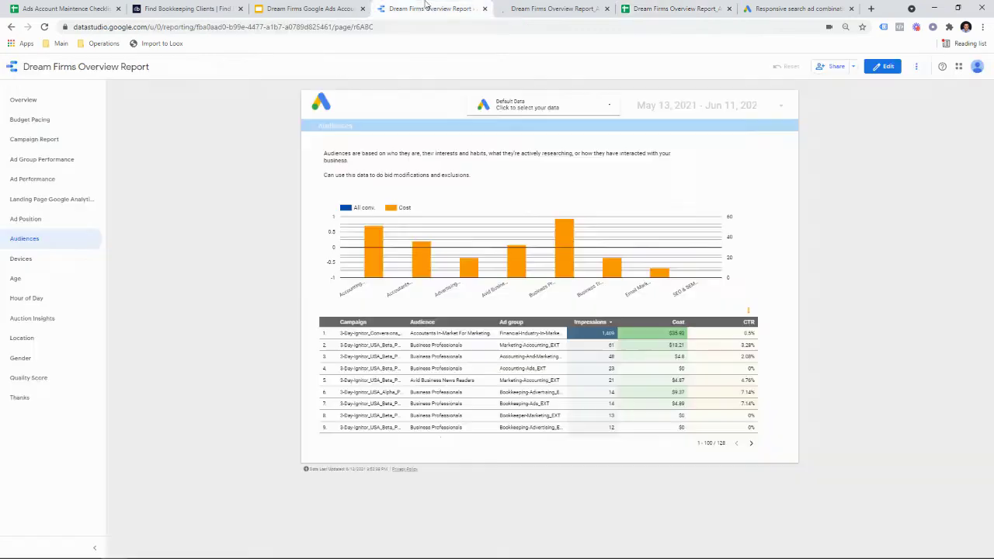
# Step: In the Google Slides deck, write "Most searcher are in market for accounting software as well" in the sub-bullet under Analysis
pyautogui.click(332, 6)
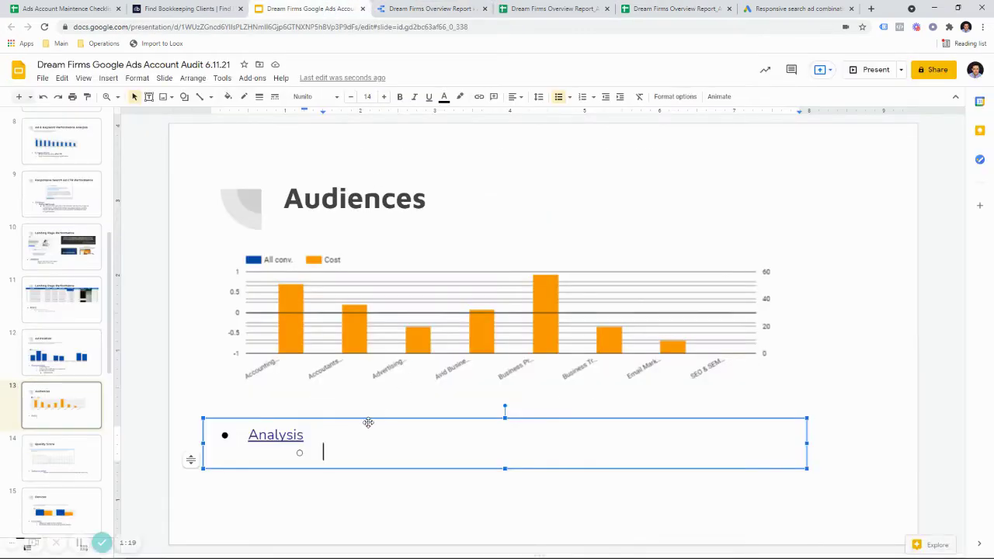
pyautogui.write('Most searcher ae')
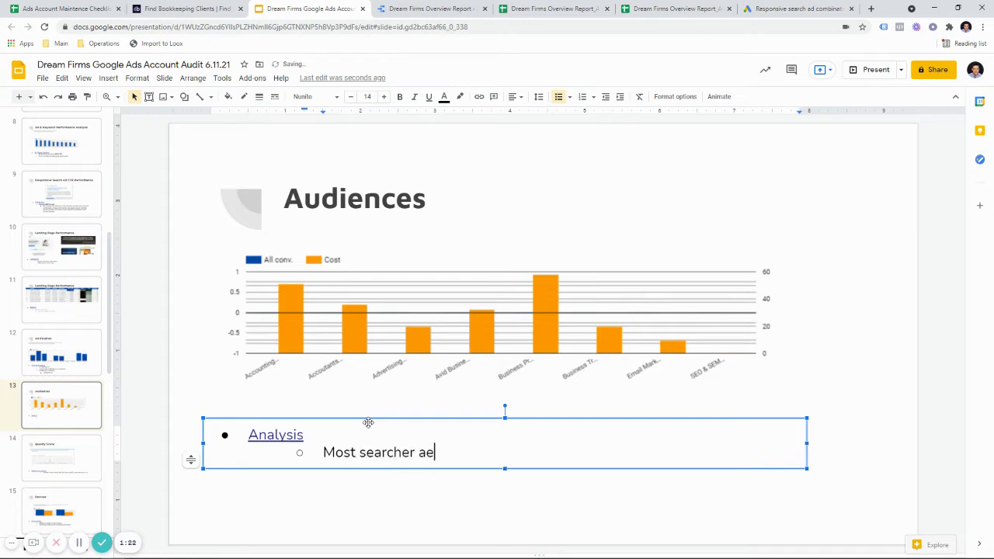
pyautogui.press('BackSpace')
pyautogui.write('re in market f')
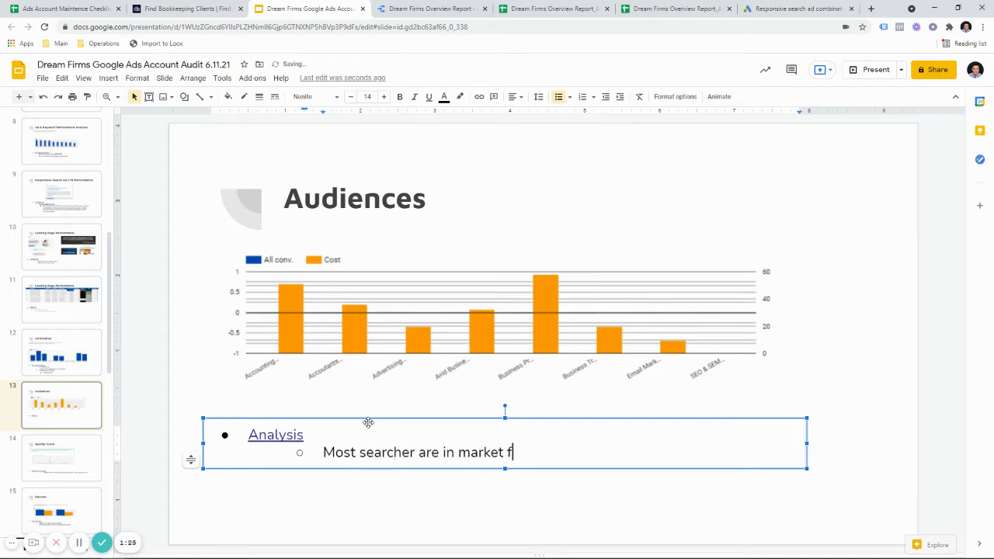
pyautogui.write('or accounting softew')
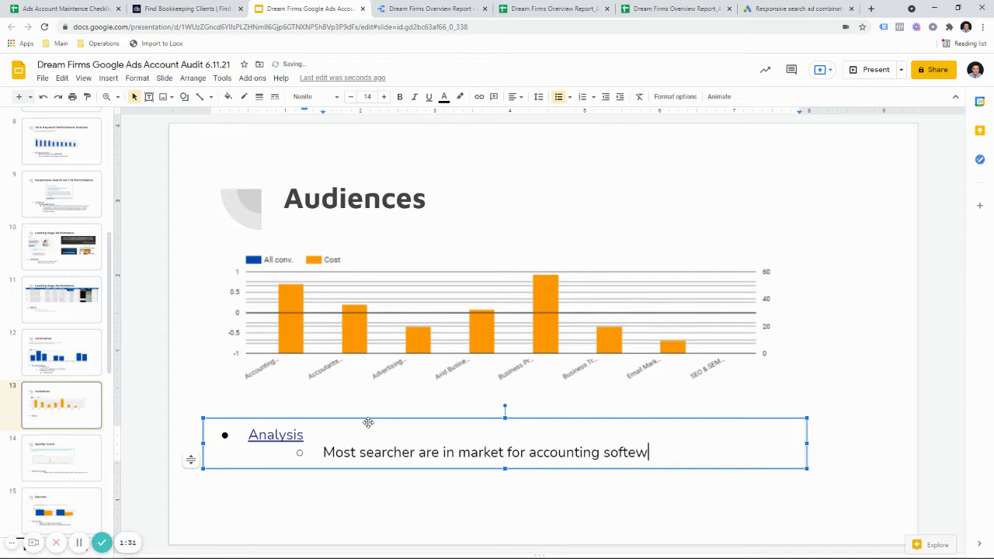
pyautogui.press('BackSpace')
pyautogui.press('BackSpace')
pyautogui.write('ware as wl')
pyautogui.press('BackSpace')
pyautogui.write('ell')
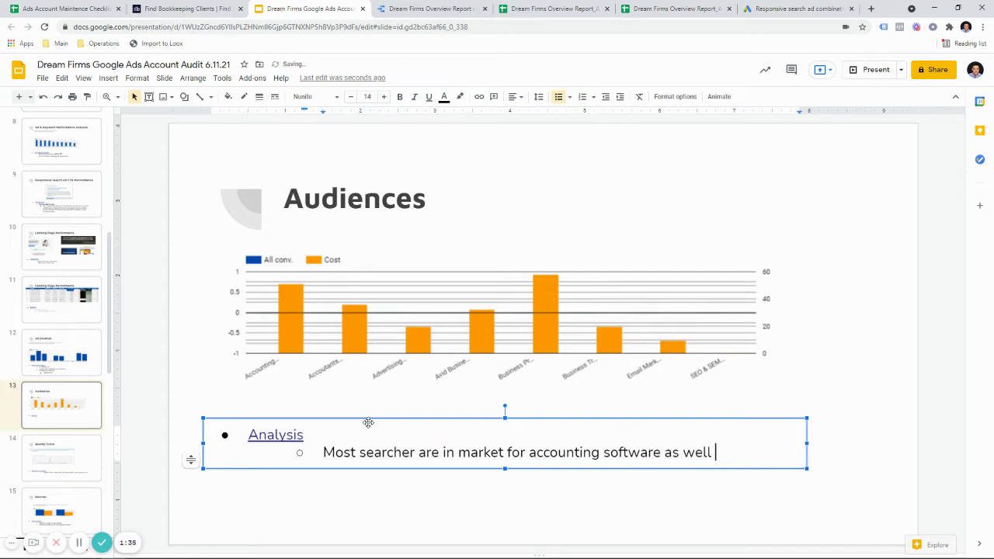
# Step: In the Audiences table spreadsheet, sort all the data by Cost from highest to lowest, treating the first row as a header
pyautogui.click(553, 8)
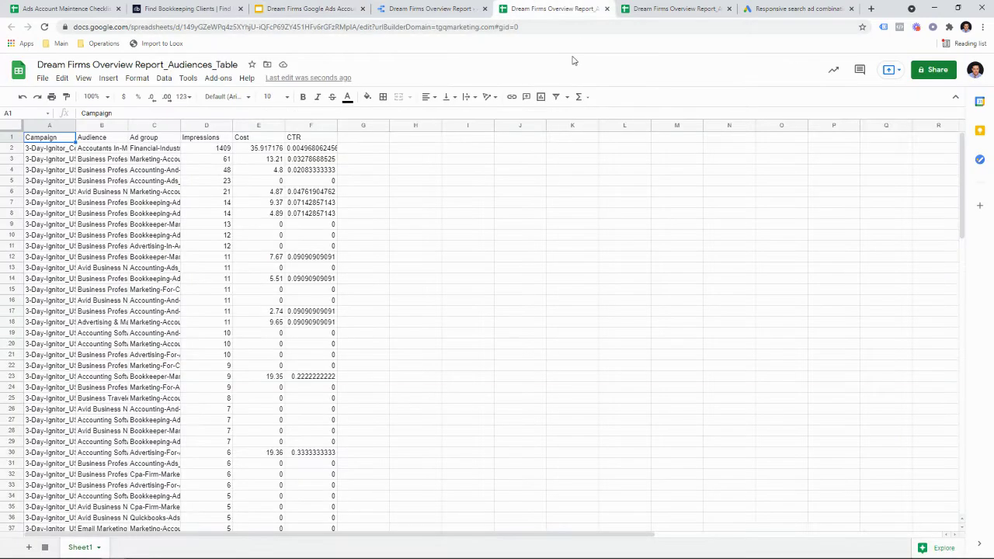
pyautogui.click(155, 247)
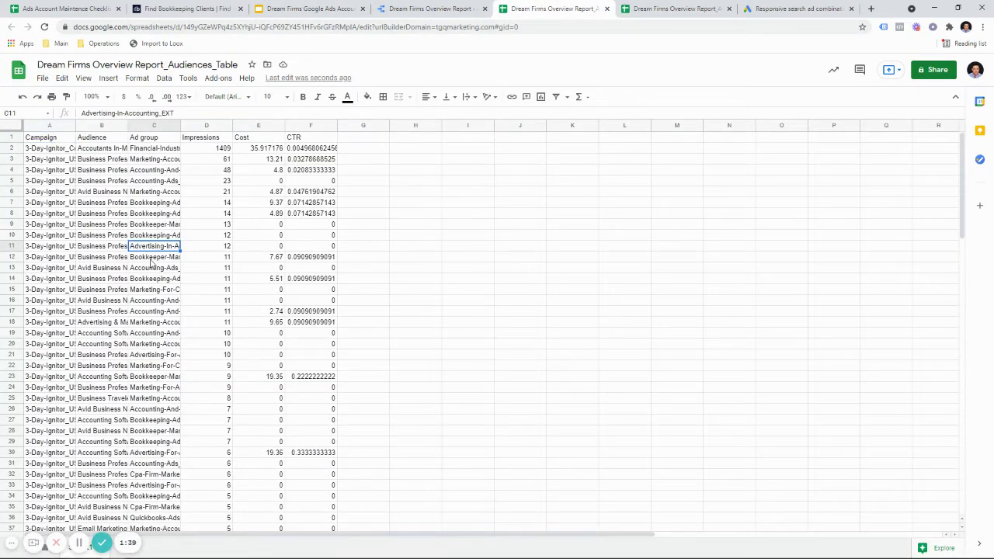
pyautogui.hotkey('ctrl', 'a')
pyautogui.click(163, 81)
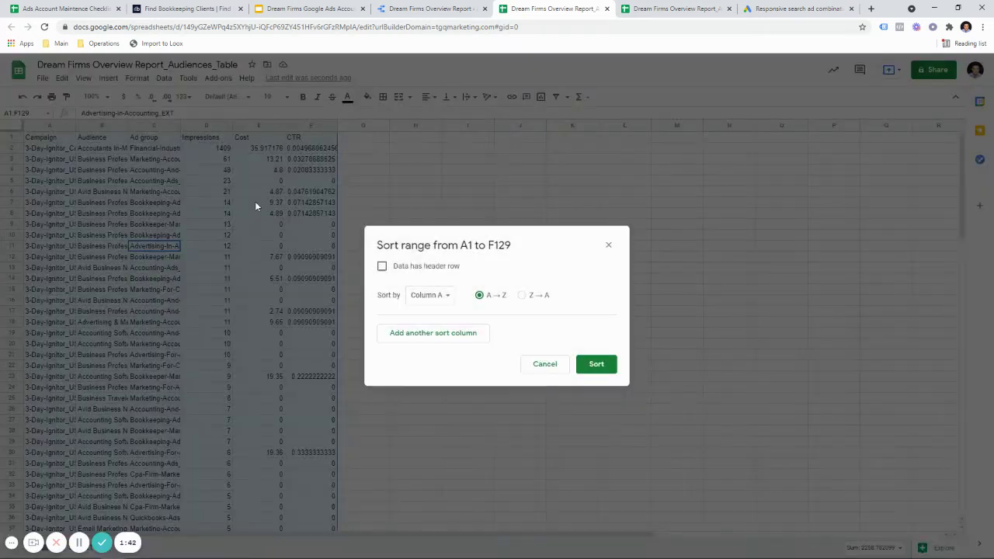
pyautogui.click(180, 181)
pyautogui.click(396, 269)
pyautogui.click(456, 294)
pyautogui.click(464, 362)
pyautogui.click(522, 295)
pyautogui.click(595, 363)
pyautogui.click(226, 247)
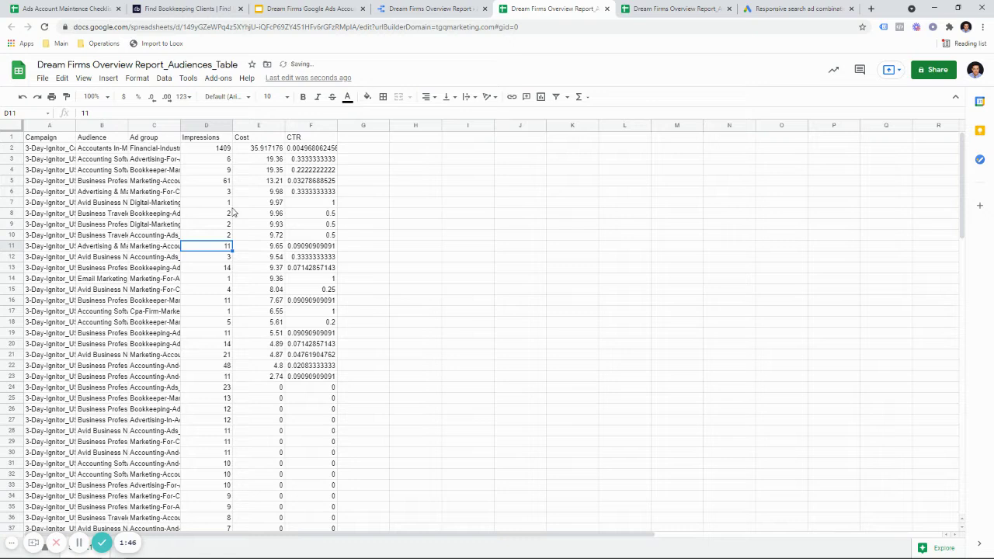
# Step: Format the Cost column as currency and the CTR column as percentages
pyautogui.click(249, 126)
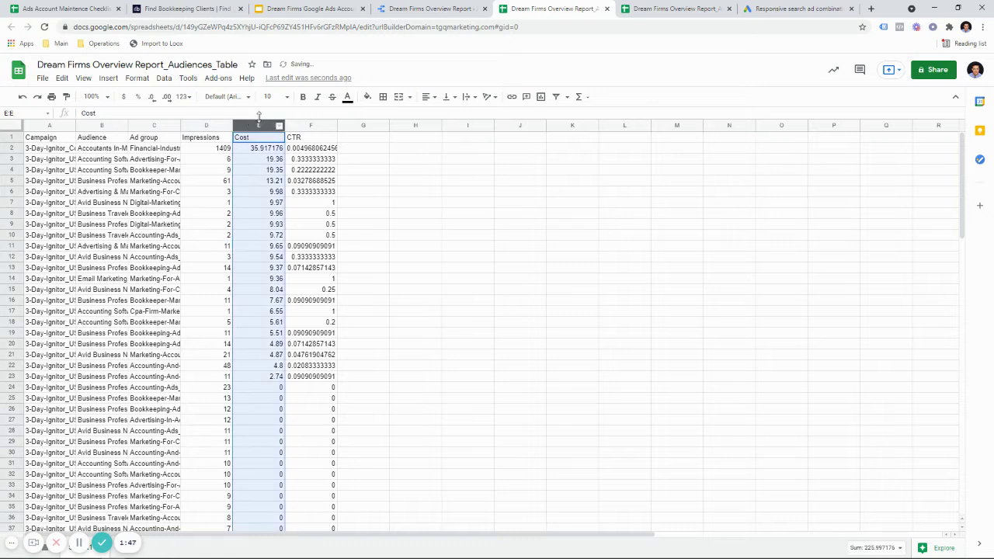
pyautogui.click(123, 96)
pyautogui.click(309, 127)
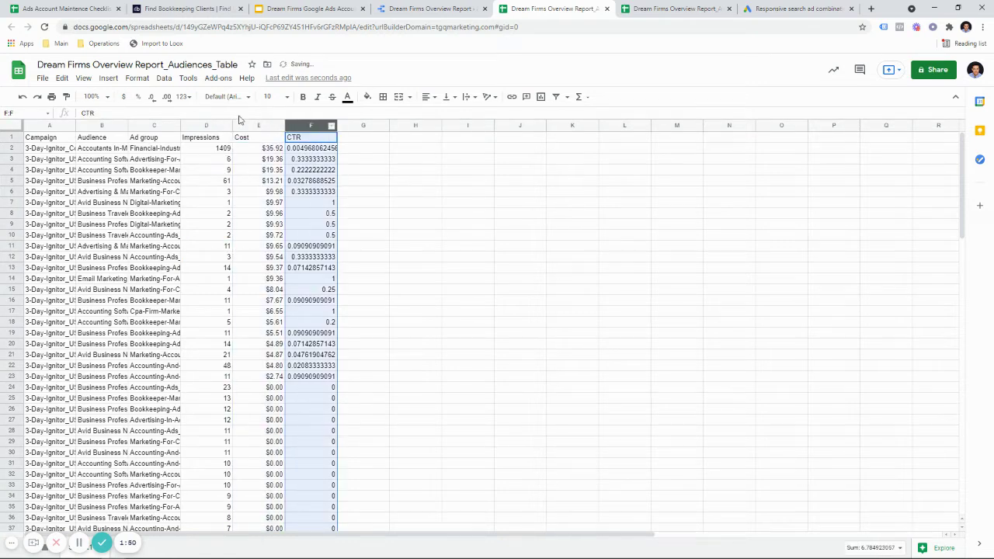
pyautogui.click(138, 96)
# Step: Fit the widths of all the table's columns to their contents
pyautogui.click(20, 129)
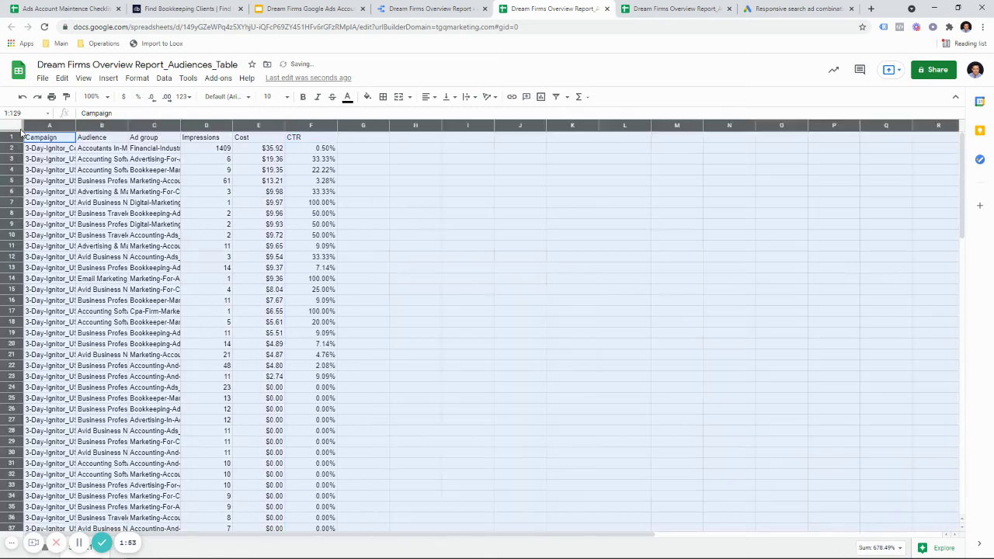
pyautogui.click(42, 125)
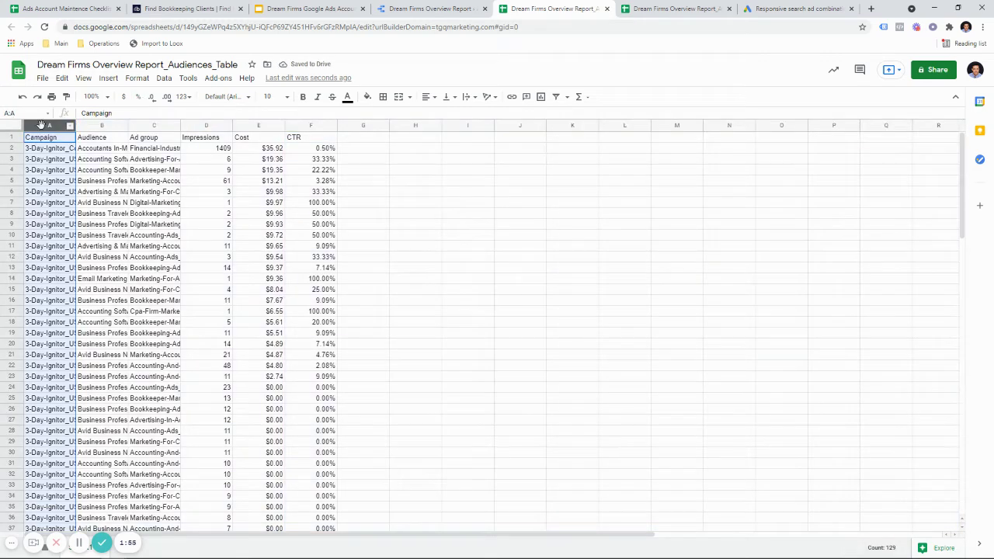
pyautogui.click(20, 126)
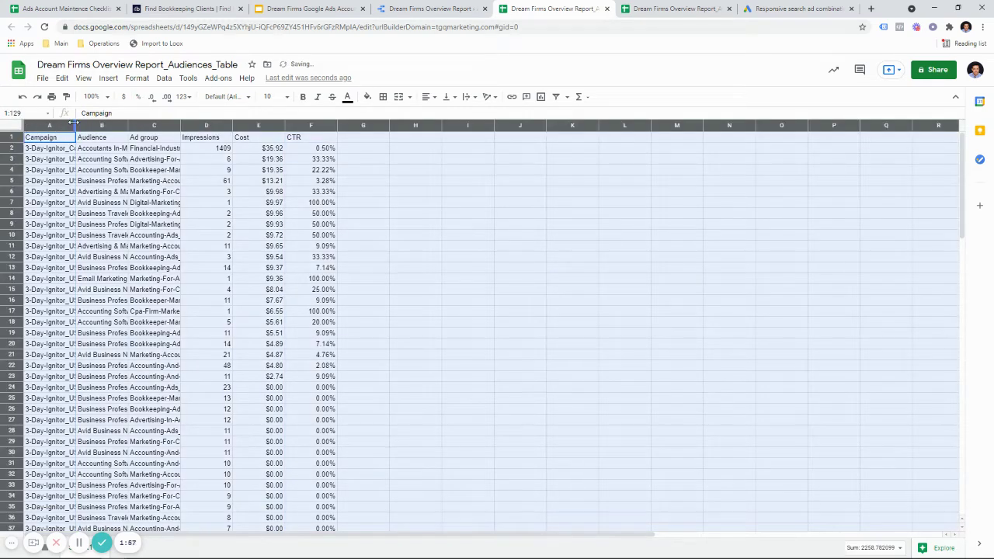
pyautogui.doubleClick(74, 125)
pyautogui.click(233, 203)
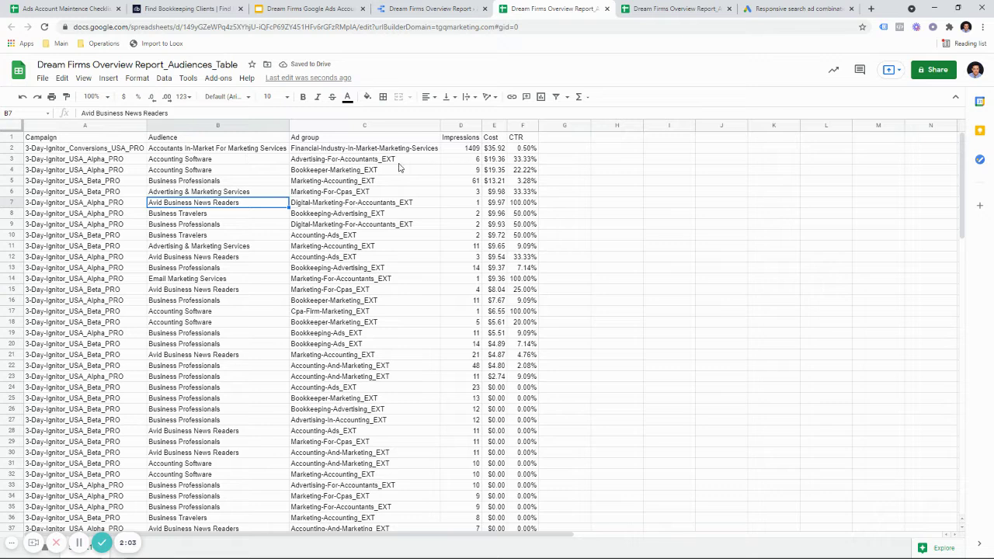
# Step: Examine the audiences with the highest cost and the ad groups they belong to in the sorted table
pyautogui.click(262, 150)
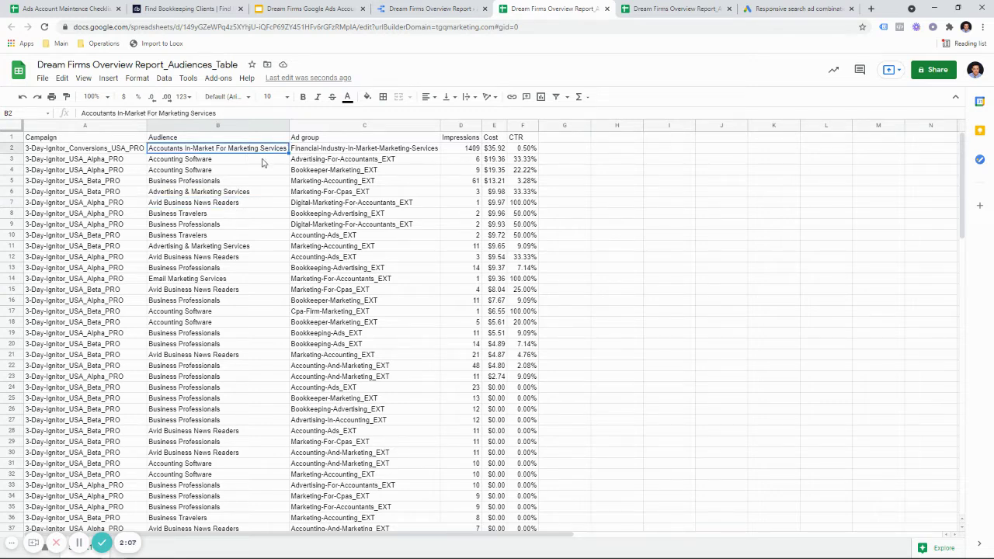
pyautogui.click(263, 159)
pyautogui.click(268, 151)
pyautogui.moveTo(249, 163); pyautogui.dragTo(317, 176)
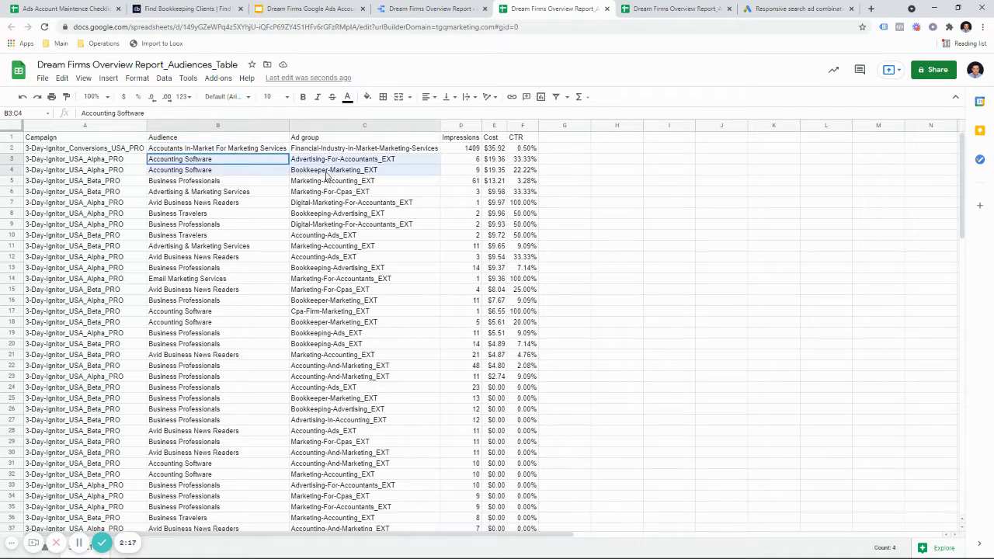
pyautogui.moveTo(326, 176); pyautogui.dragTo(326, 182)
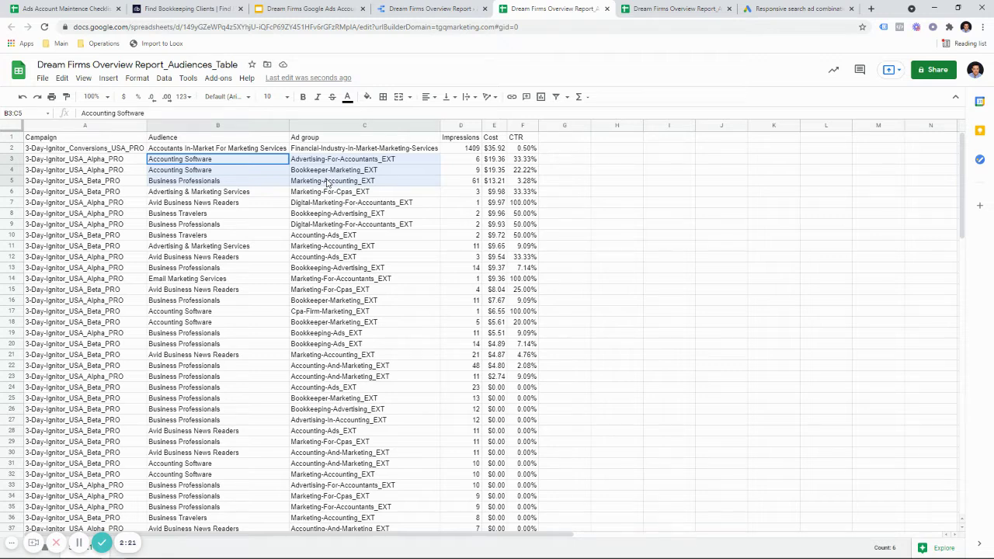
pyautogui.moveTo(326, 181); pyautogui.dragTo(326, 183)
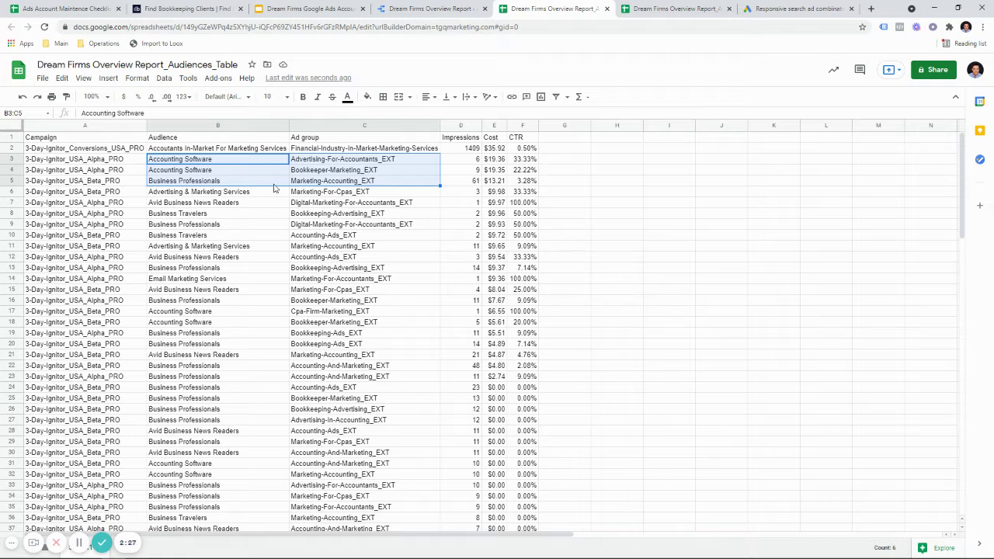
# Step: Return to the Audiences slide and add the sub-bullet "They are also Business Professionals" under Analysis
pyautogui.click(273, 183)
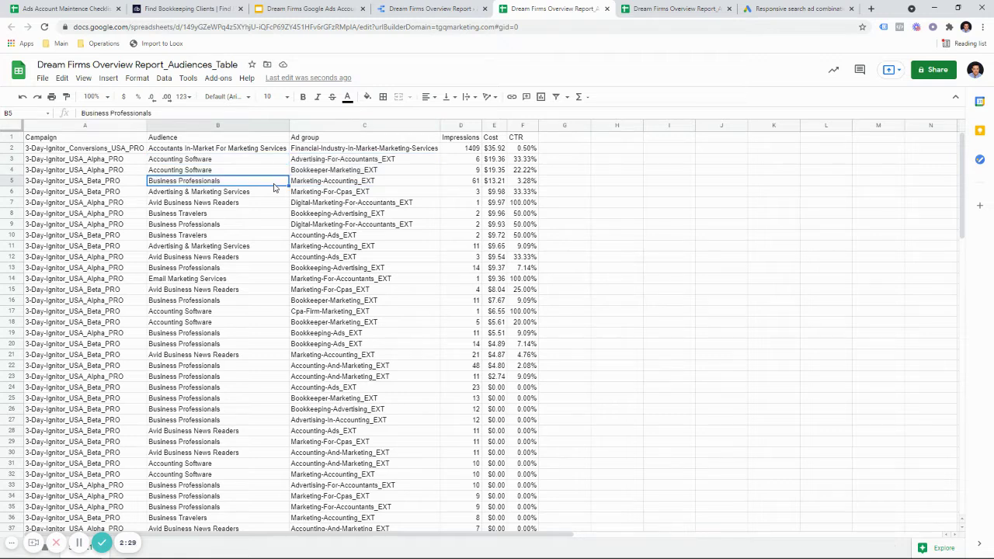
pyautogui.click(413, 7)
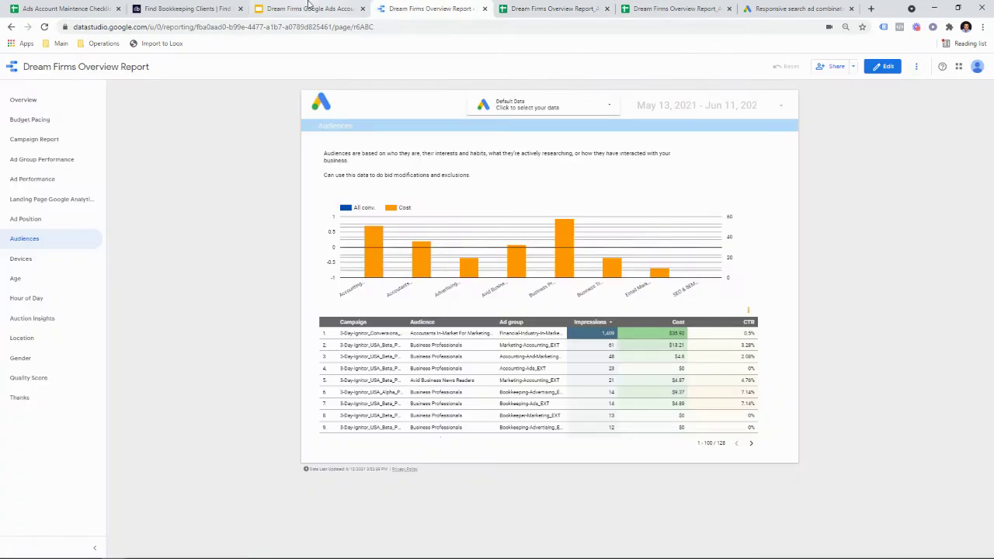
pyautogui.click(289, 6)
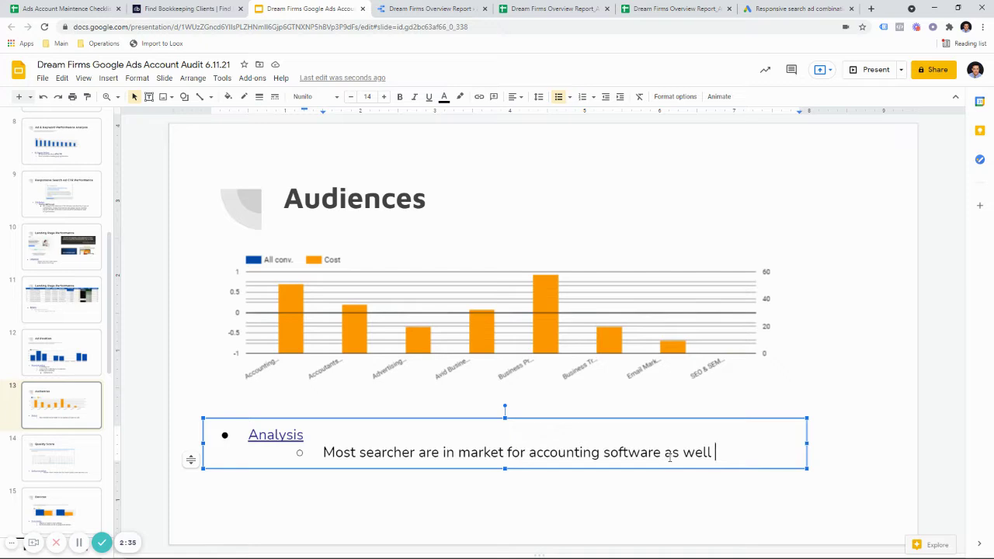
pyautogui.press('Return')
pyautogui.write('They are a')
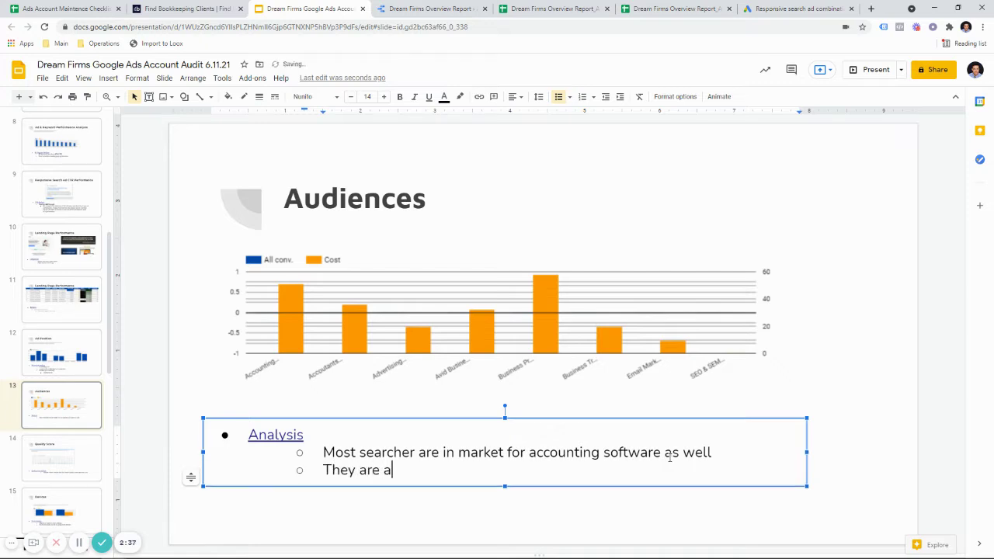
pyautogui.write('lso Business Professionals')
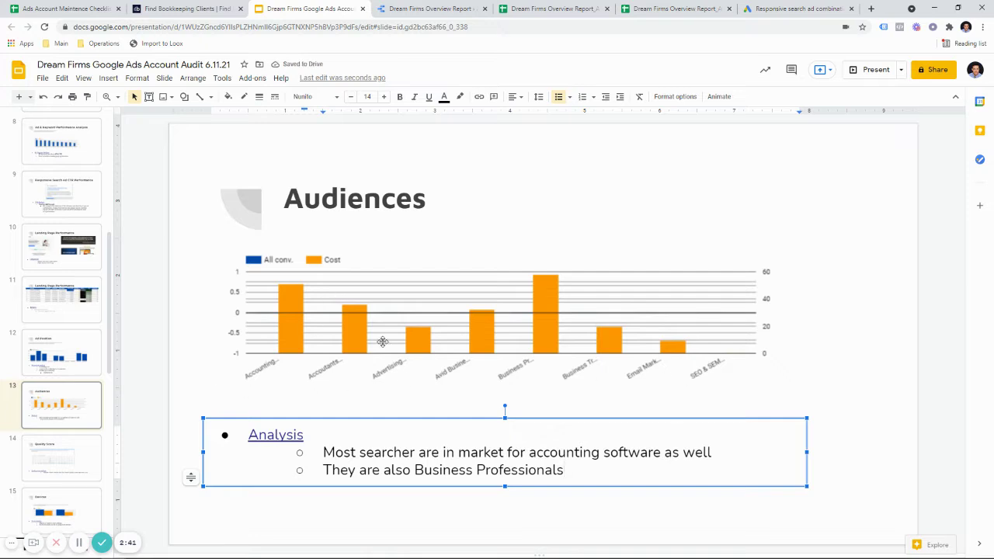
# Step: Review the Ad Position and Audiences slides, and recheck the exported bar chart and table spreadsheets
pyautogui.scroll(-1, 82, 448)
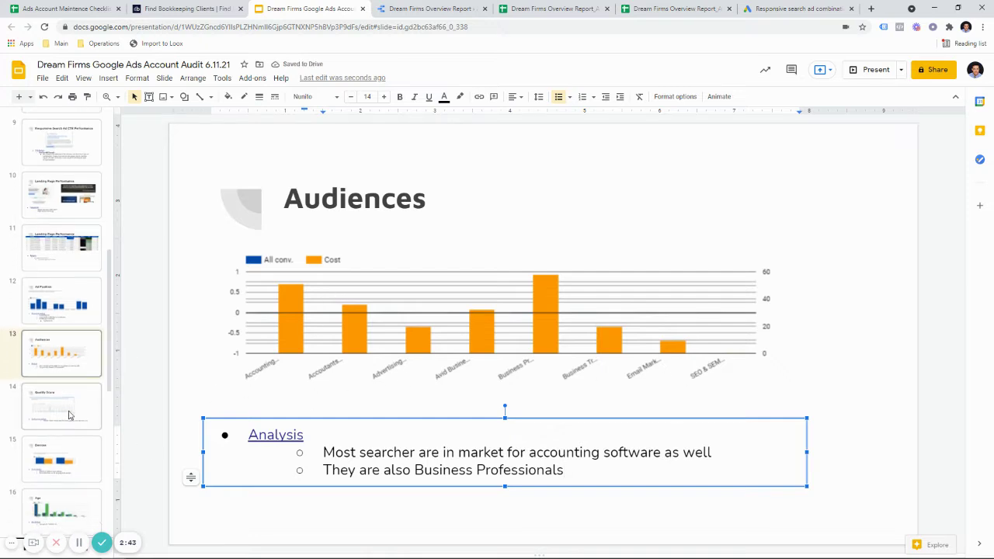
pyautogui.scroll(1, 611, 264)
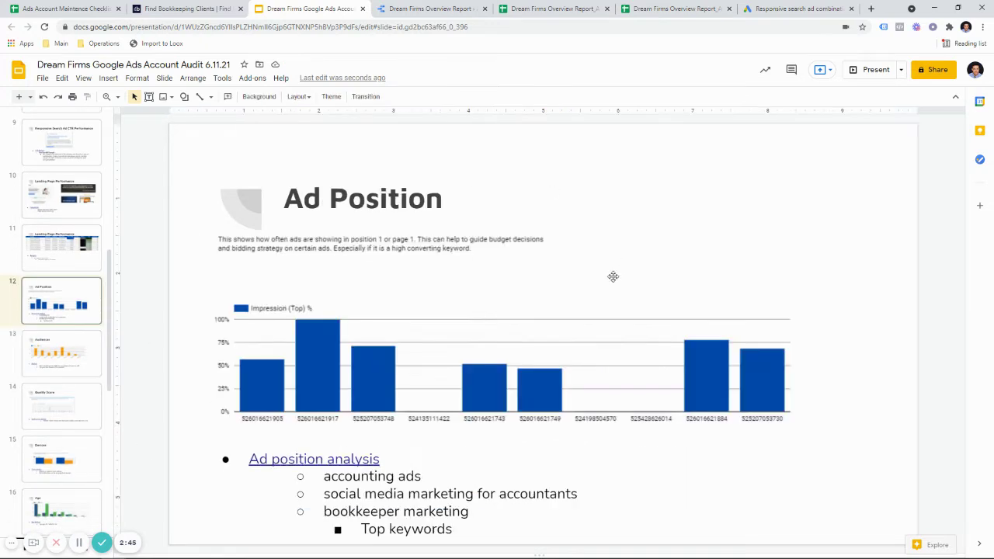
pyautogui.scroll(-1, 602, 281)
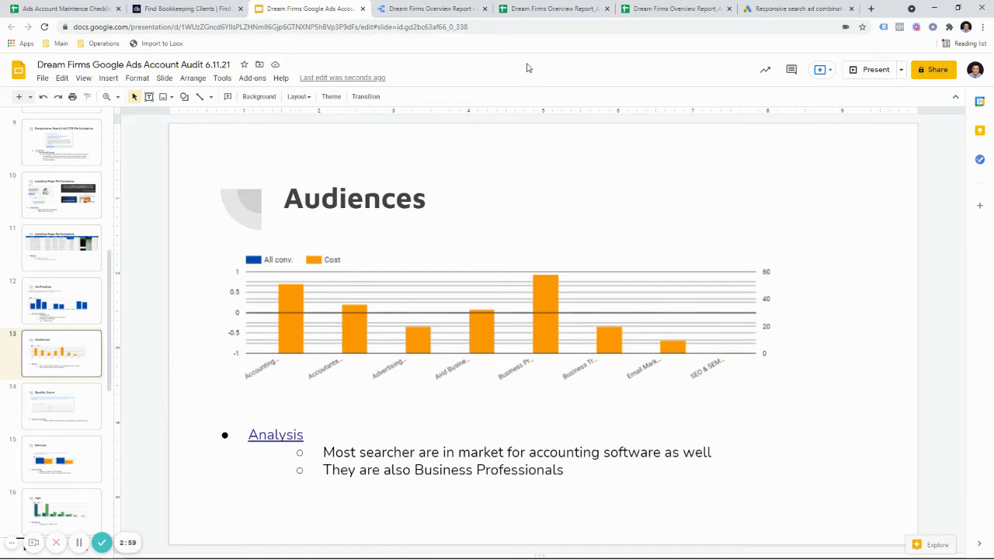
pyautogui.click(638, 6)
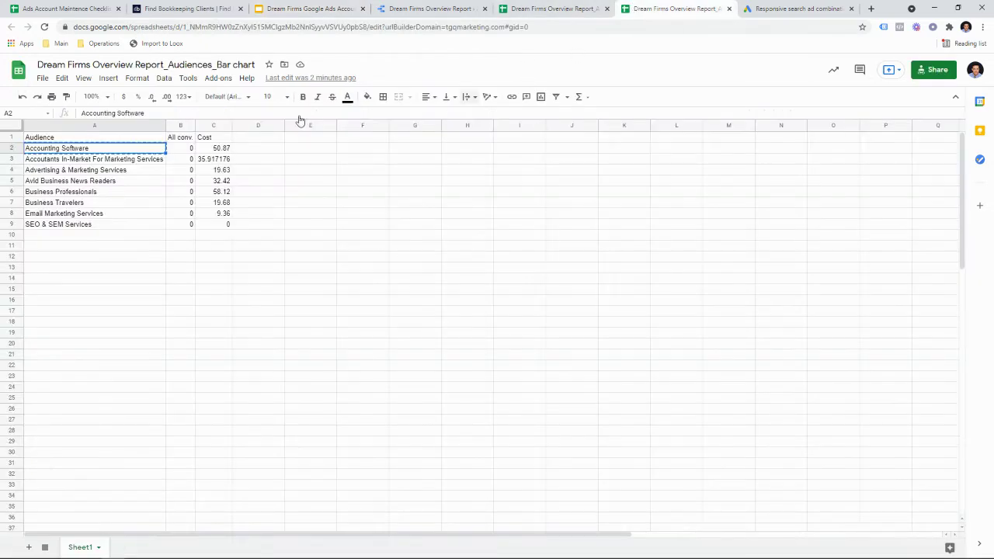
pyautogui.click(538, 5)
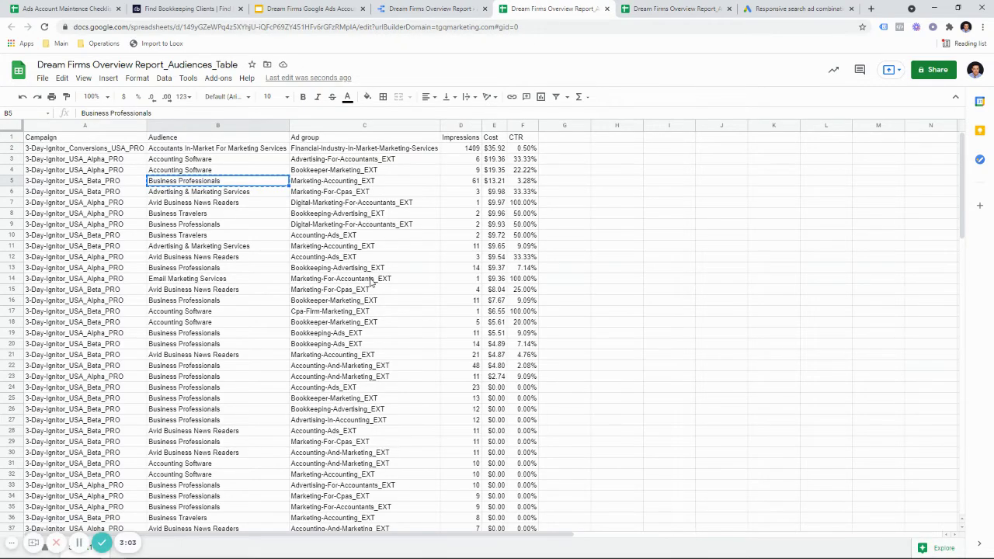
pyautogui.click(255, 169)
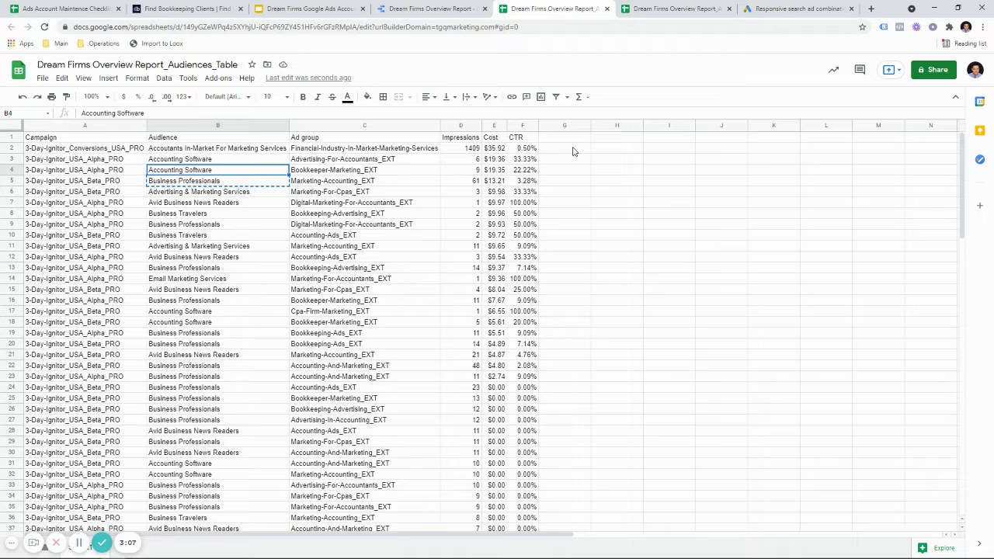
# Step: Switch to the Ads Account Maintence Checklist and open the spreadsheet linked from the Audience Ad Group Bidding task
pyautogui.click(108, 8)
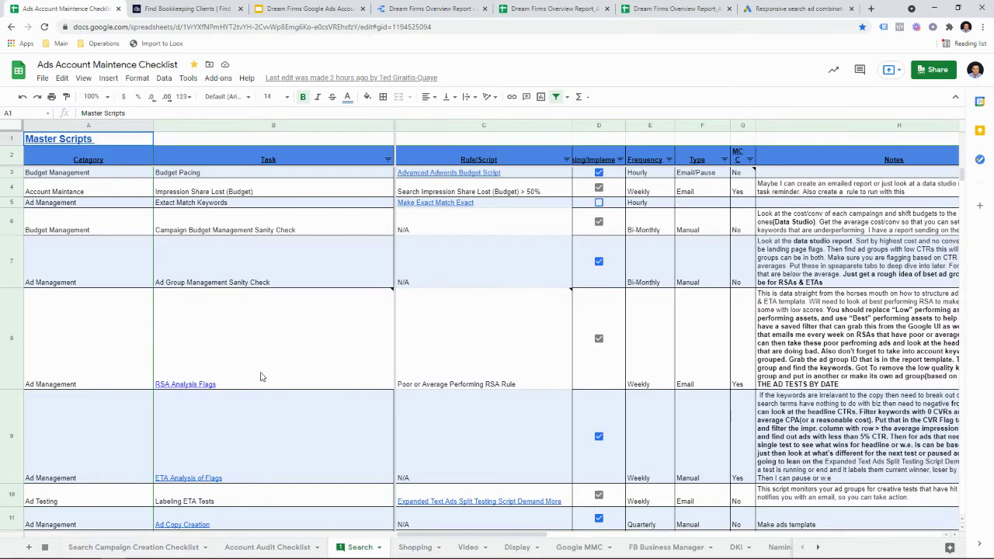
pyautogui.scroll(-5, 261, 376)
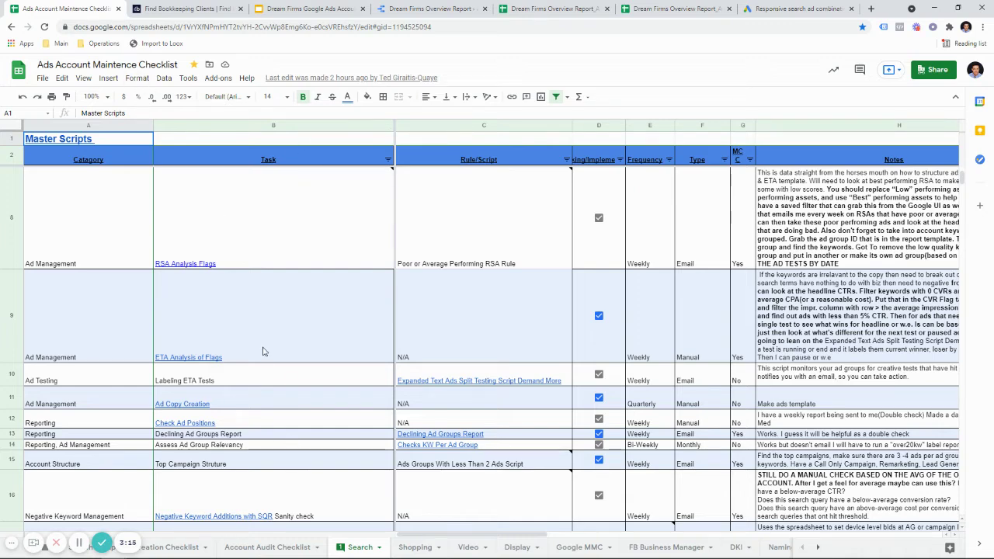
pyautogui.scroll(-1, 264, 377)
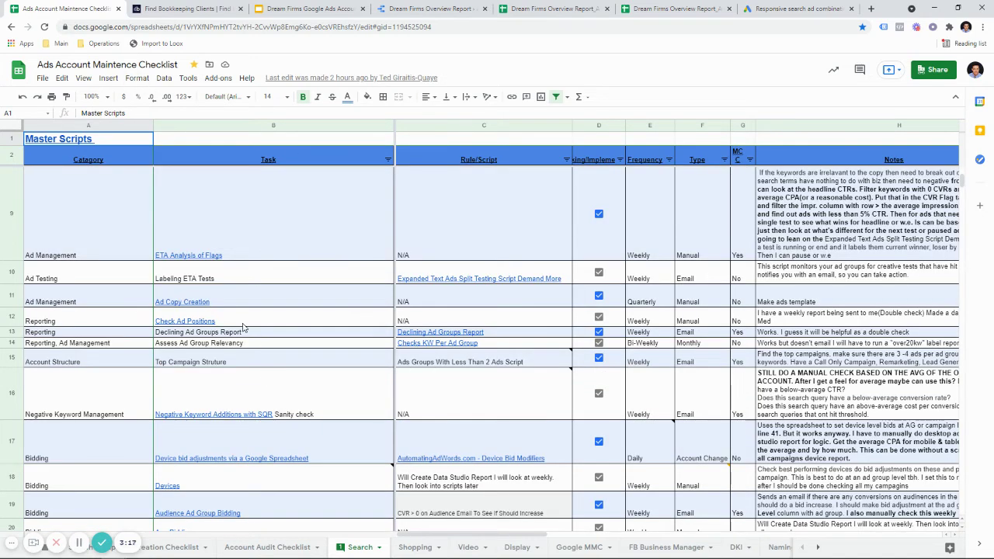
pyautogui.click(371, 335)
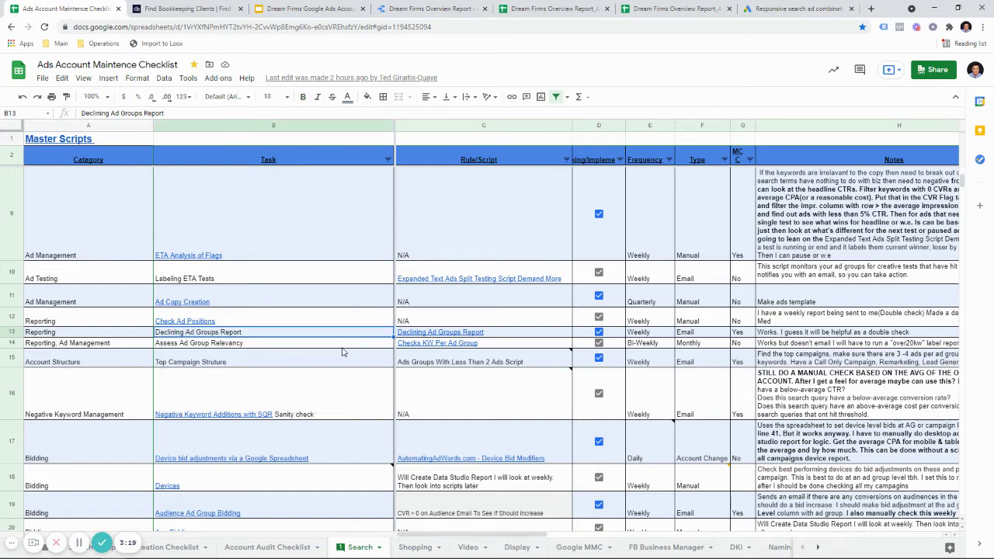
pyautogui.scroll(-1, 347, 366)
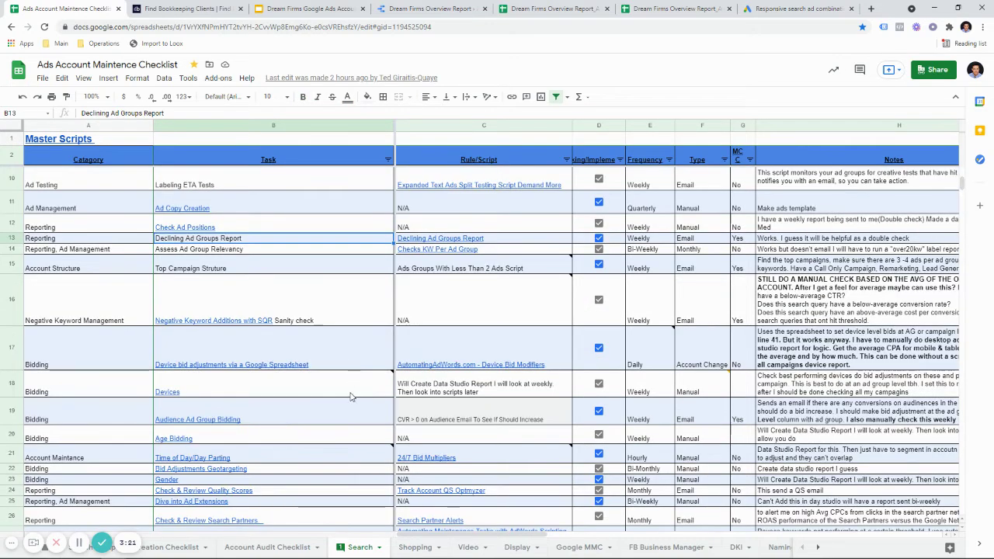
pyautogui.click(334, 416)
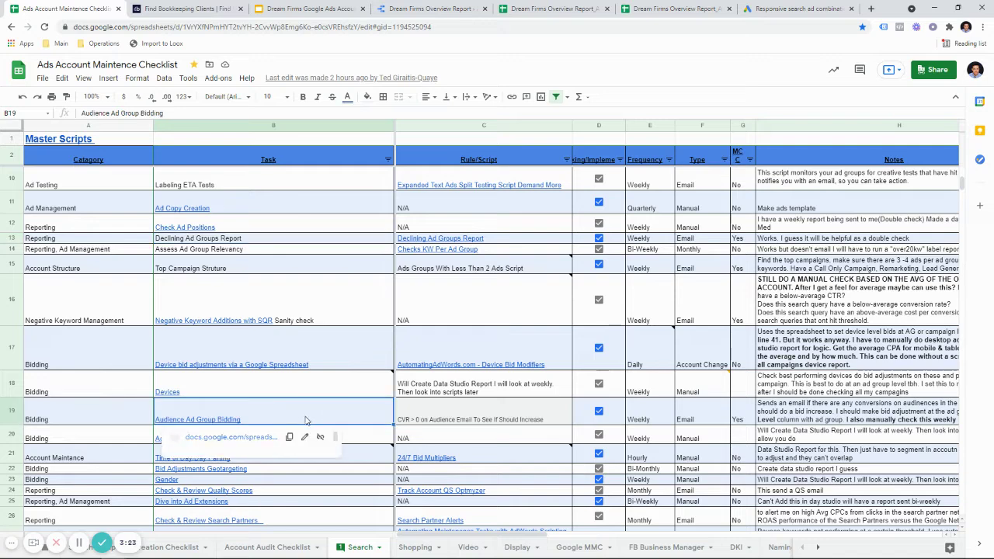
pyautogui.click(230, 438)
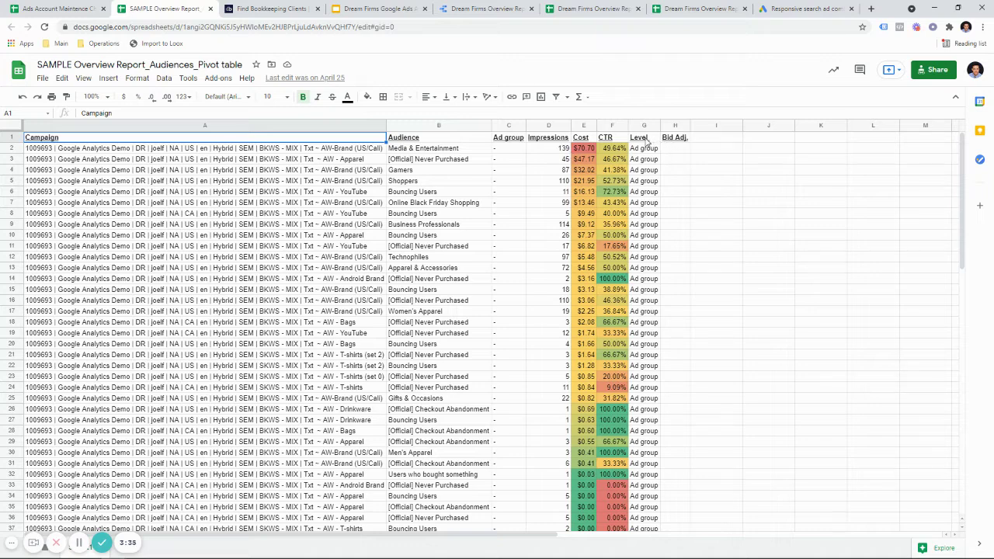
# Step: Copy the Level and Bid Adj. headers with the first Ad group entry from the sample spreadsheet into G1 of the Dream Firms Audiences table
pyautogui.moveTo(649, 141); pyautogui.dragTo(676, 149)
pyautogui.hotkey('ctrl', 'c')
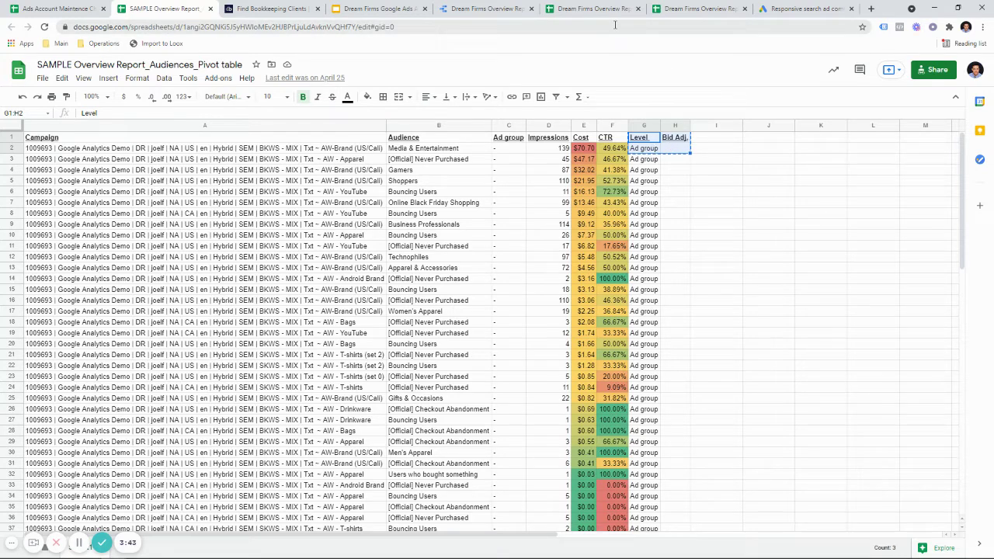
pyautogui.click(605, 10)
pyautogui.click(670, 4)
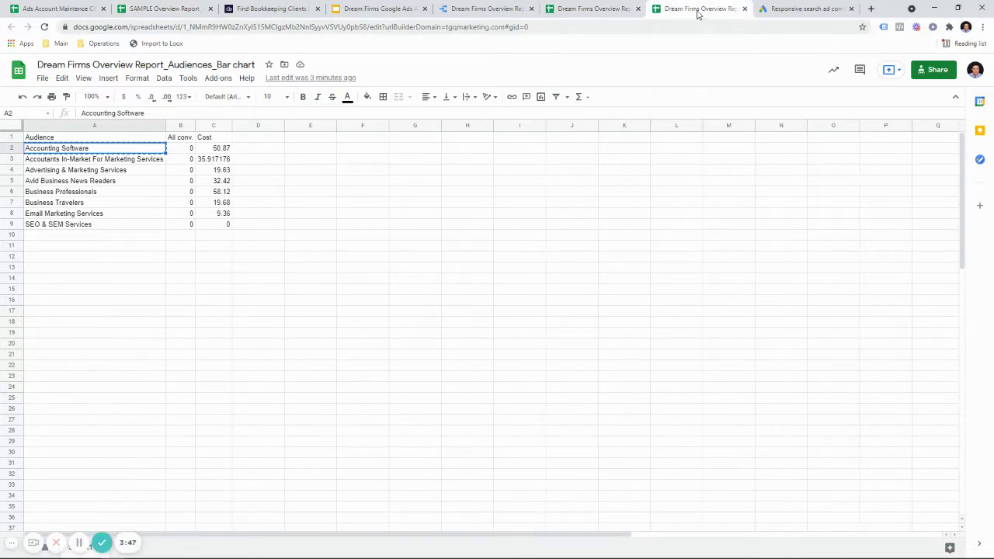
pyautogui.click(742, 10)
pyautogui.click(602, 9)
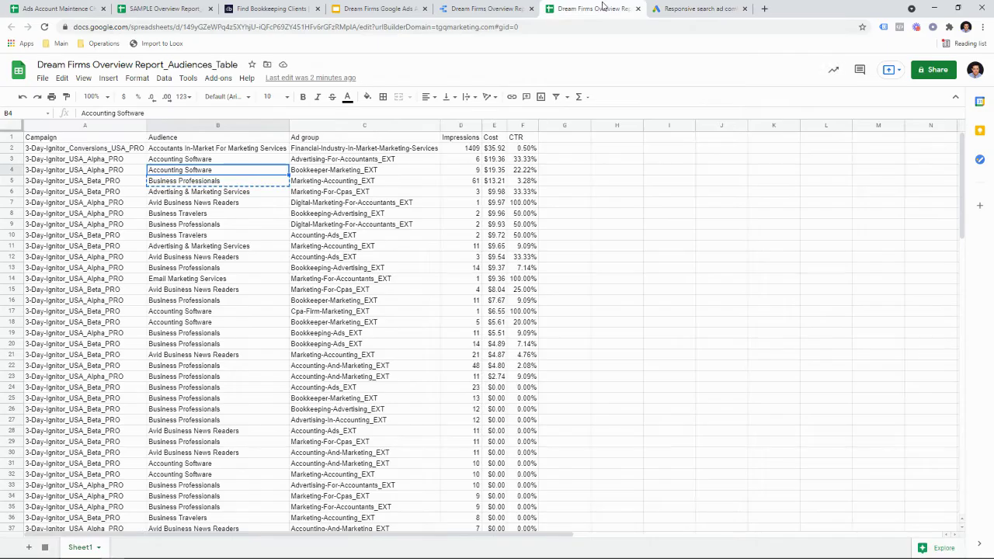
pyautogui.click(549, 142)
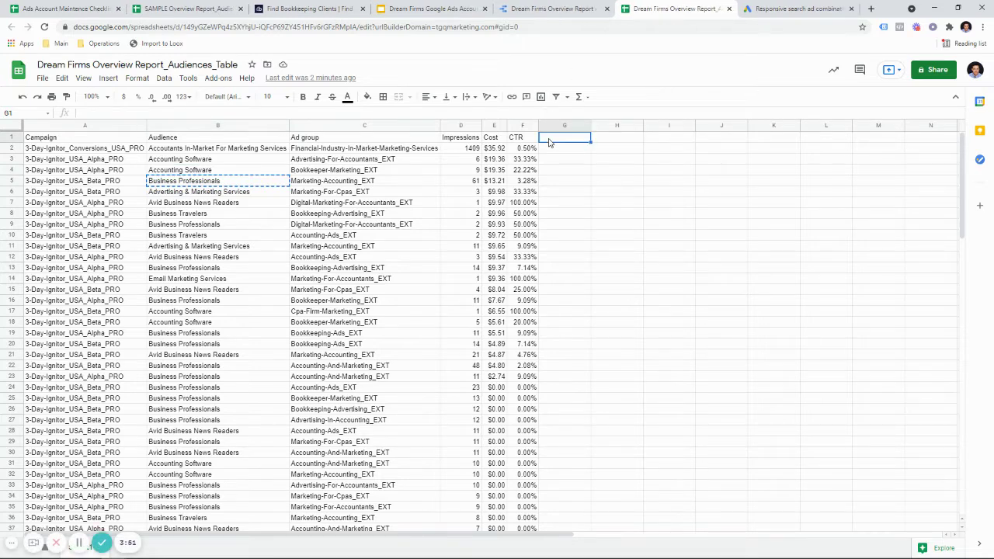
pyautogui.hotkey('ctrl', 'v')
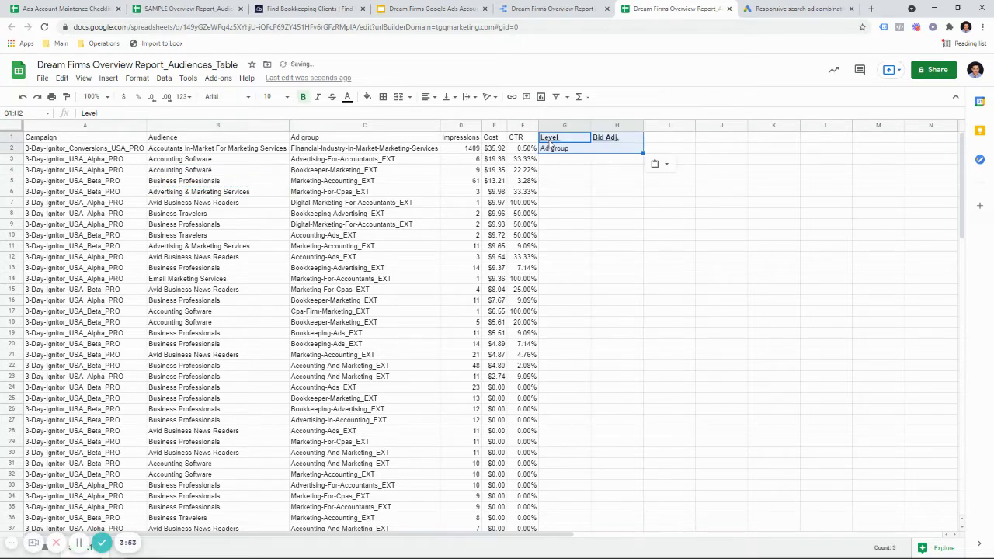
# Step: Fill the Ad group value down the Level column for every row of the Audiences table
pyautogui.click(597, 151)
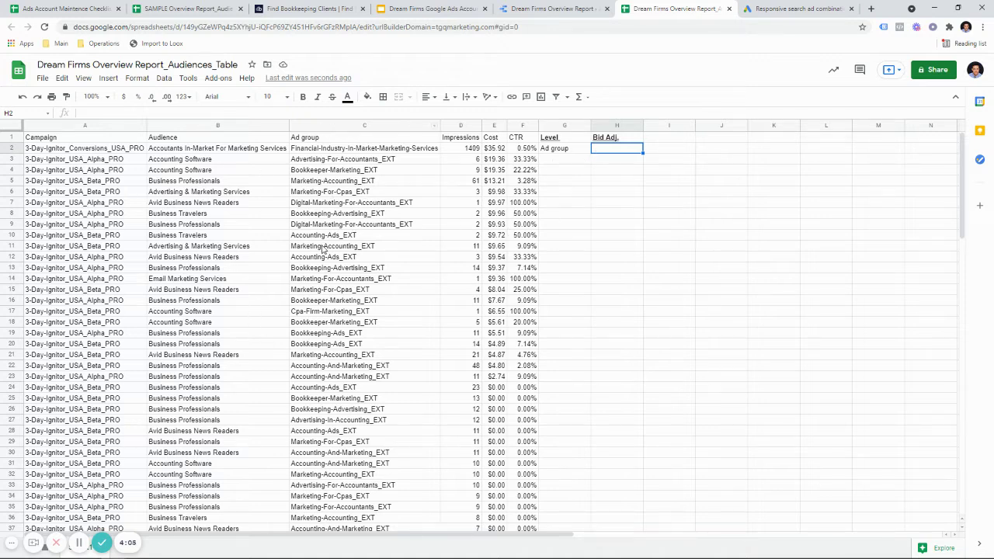
pyautogui.click(443, 10)
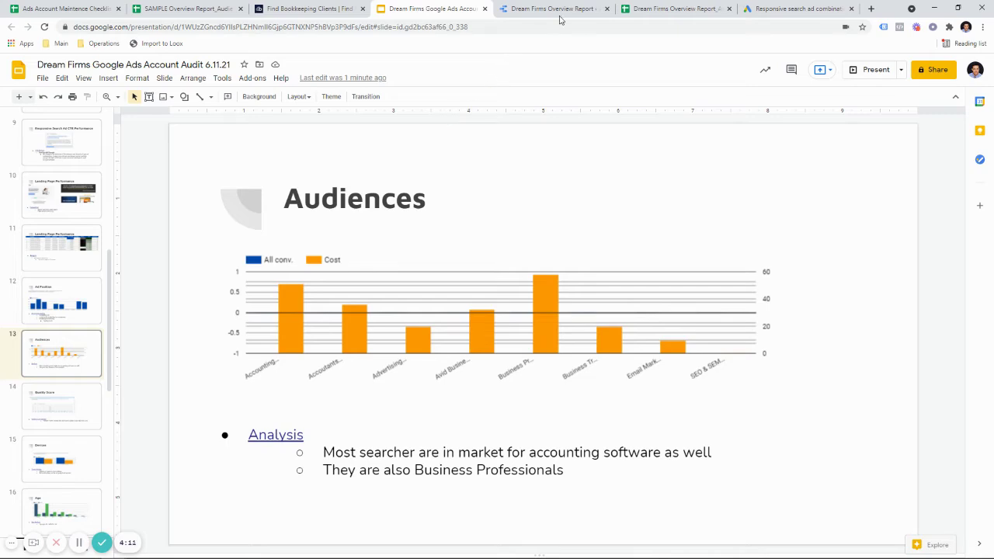
pyautogui.click(672, 8)
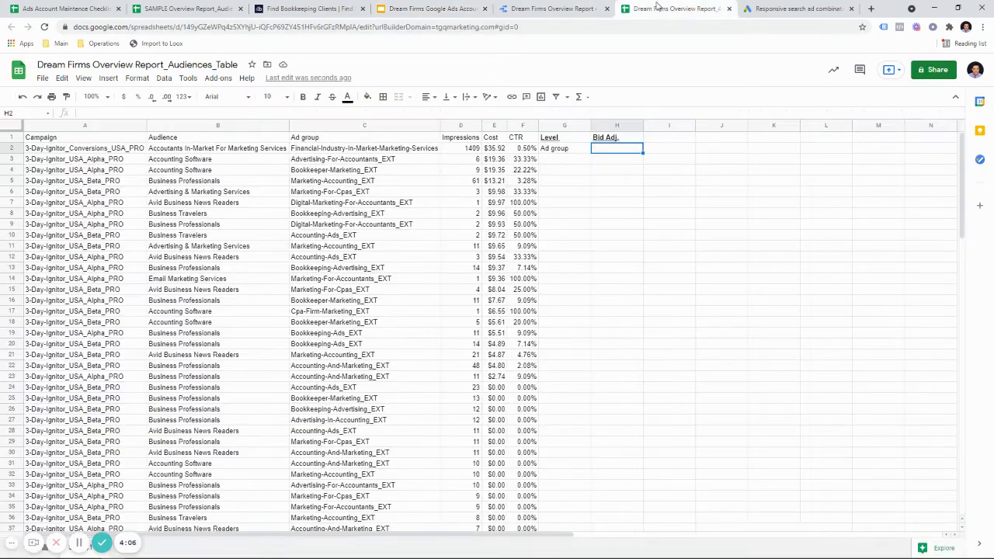
pyautogui.click(586, 150)
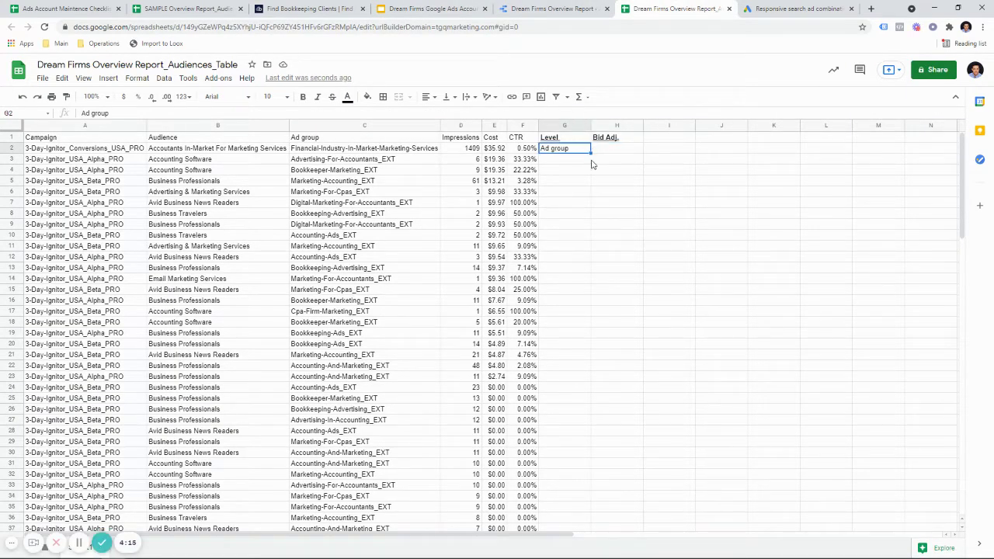
pyautogui.doubleClick(590, 152)
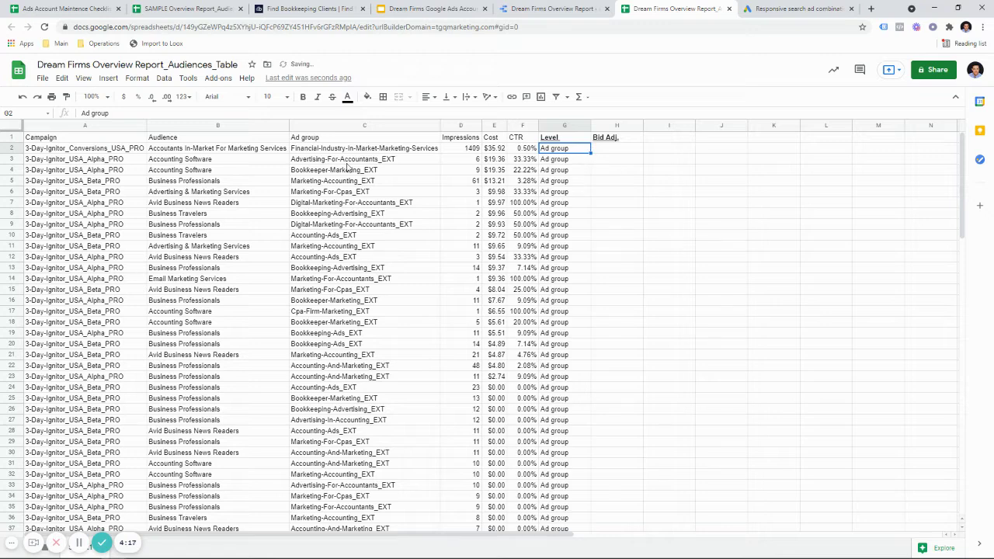
# Step: Apply a green-yellow-red color scale to the Cost column, with the midpoint at the 50th percentile and red for the maximum
pyautogui.click(498, 125)
pyautogui.click(137, 79)
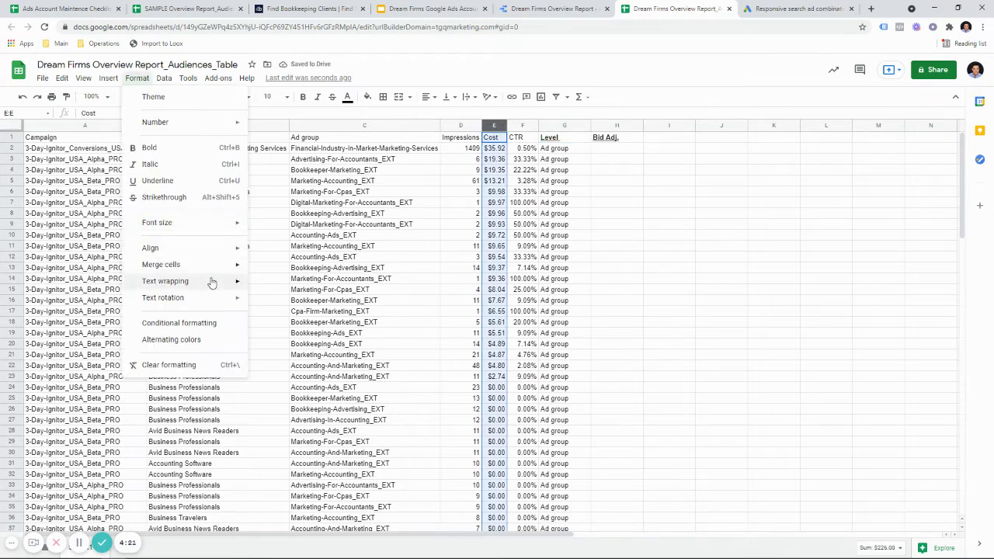
pyautogui.click(218, 320)
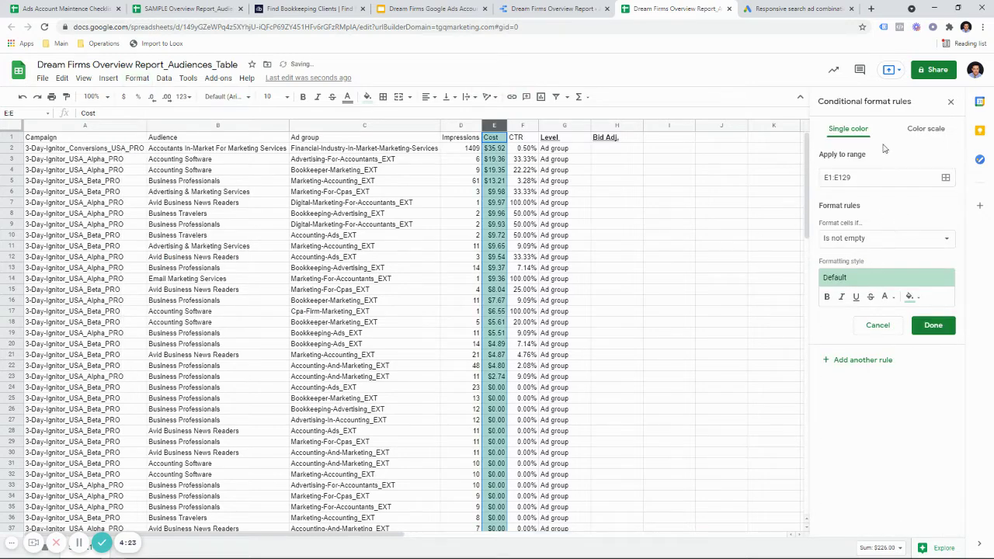
pyautogui.click(931, 129)
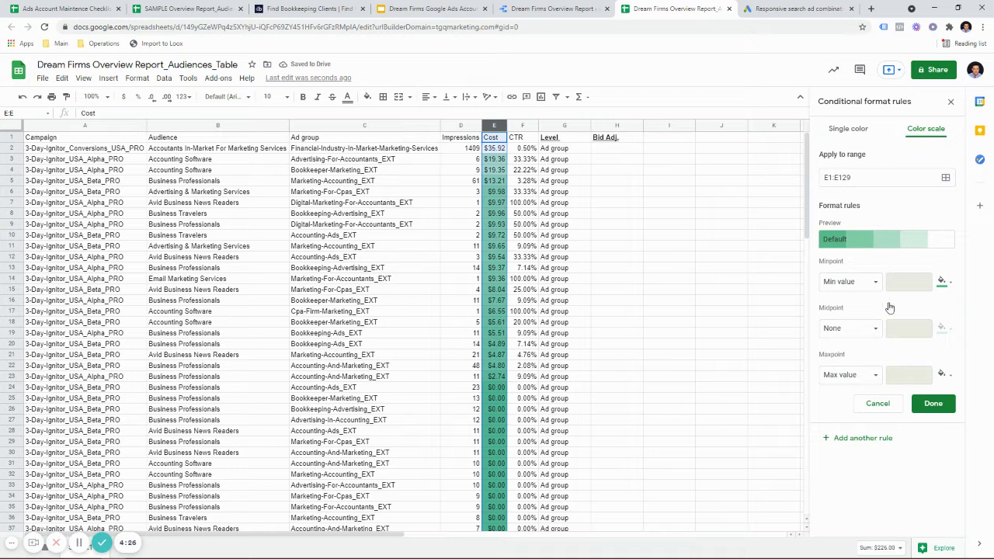
pyautogui.click(888, 249)
pyautogui.click(899, 319)
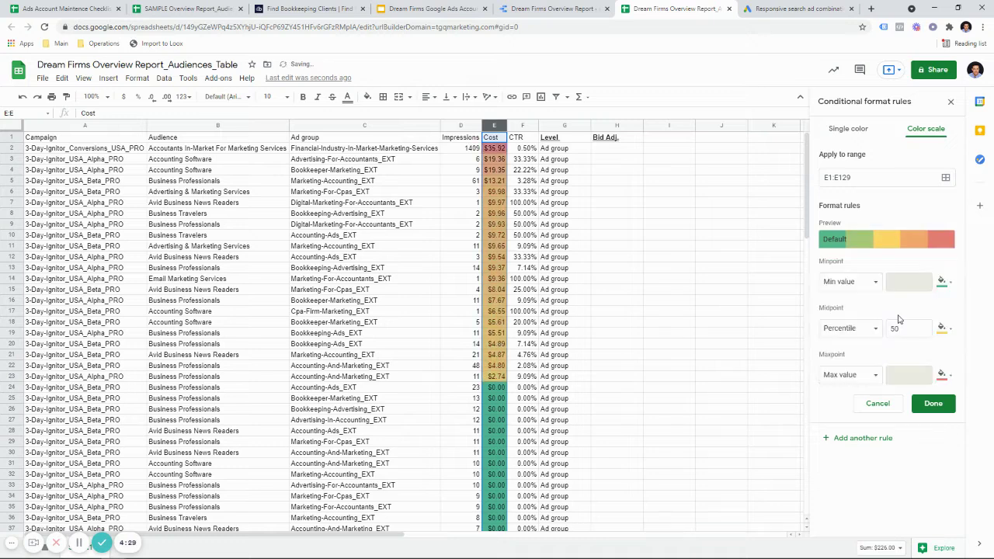
pyautogui.click(933, 403)
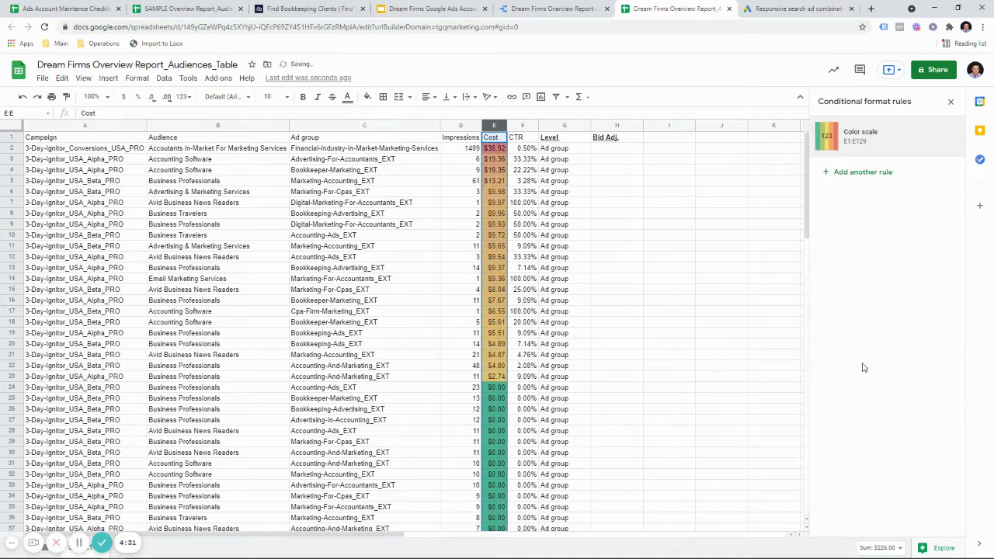
# Step: Check the sample spreadsheet's CTR formatting, and add the All conv. metric to the audience table in the Data Studio report
pyautogui.click(528, 125)
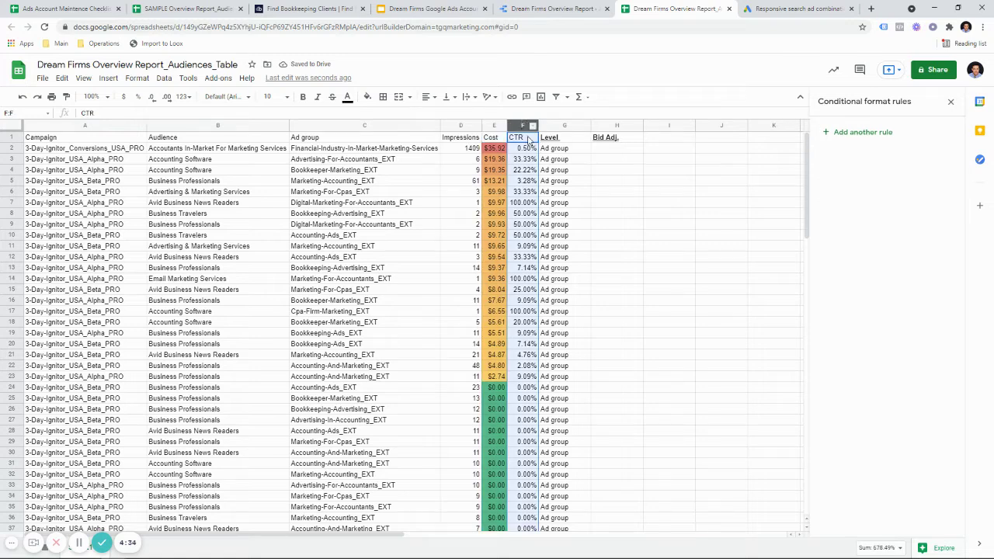
pyautogui.click(455, 14)
pyautogui.click(195, 8)
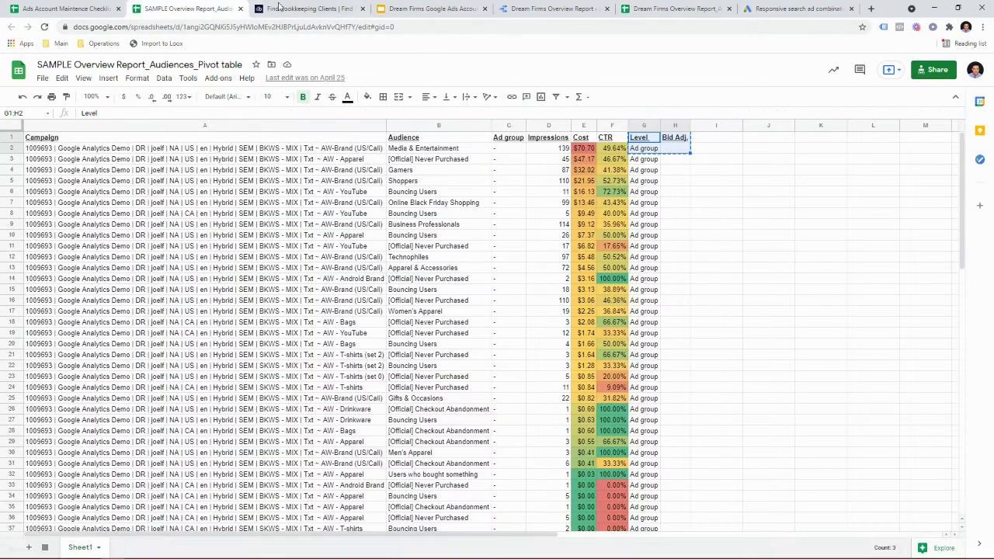
pyautogui.click(582, 8)
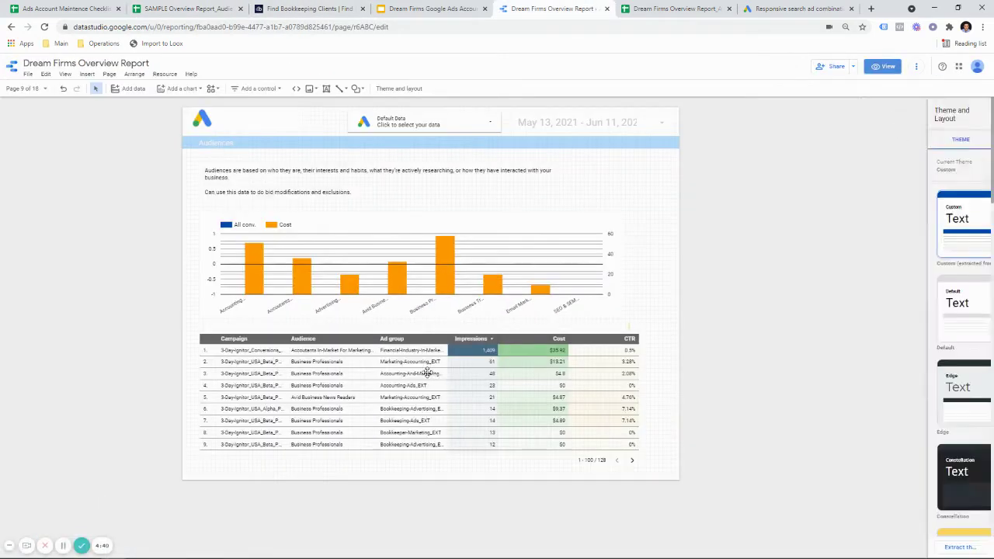
pyautogui.click(428, 369)
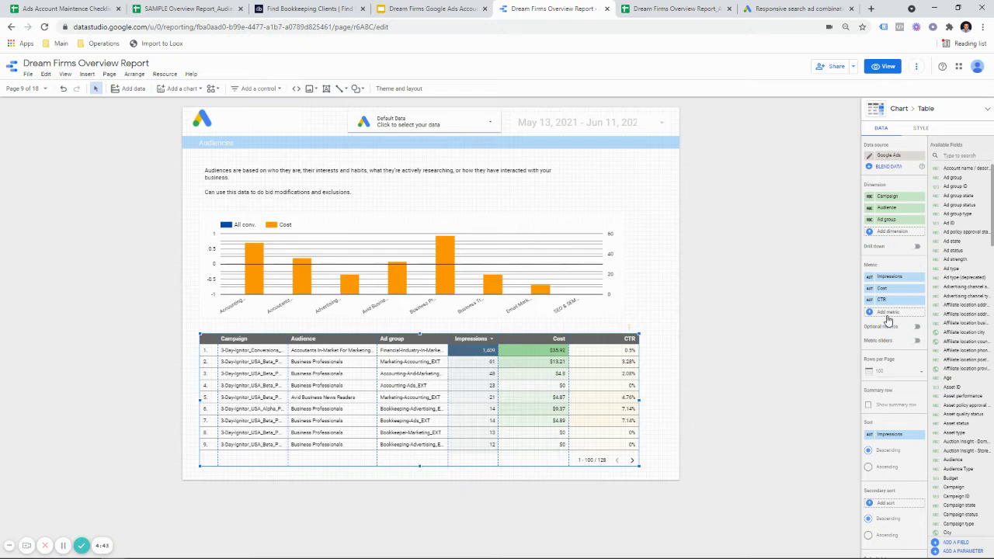
pyautogui.click(888, 315)
pyautogui.write('con')
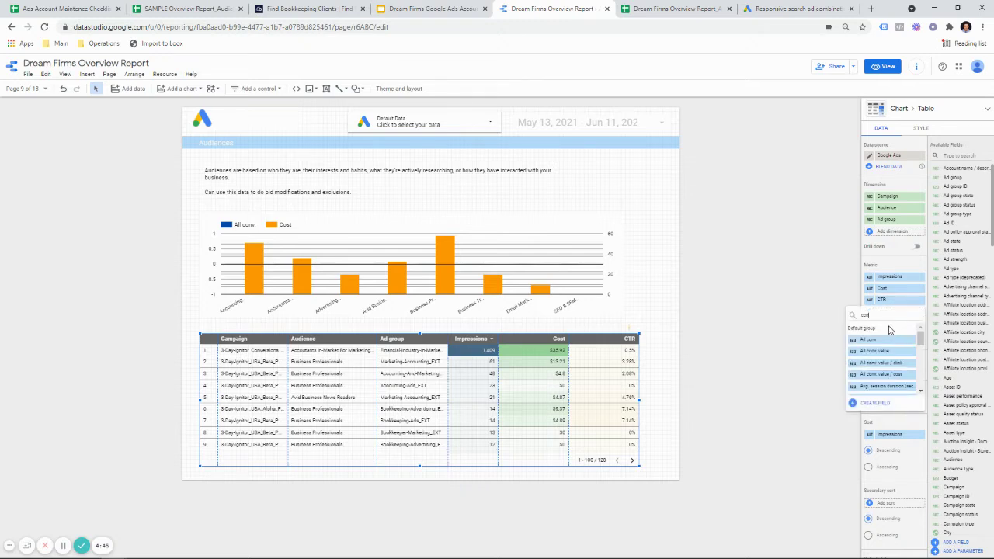
pyautogui.click(885, 339)
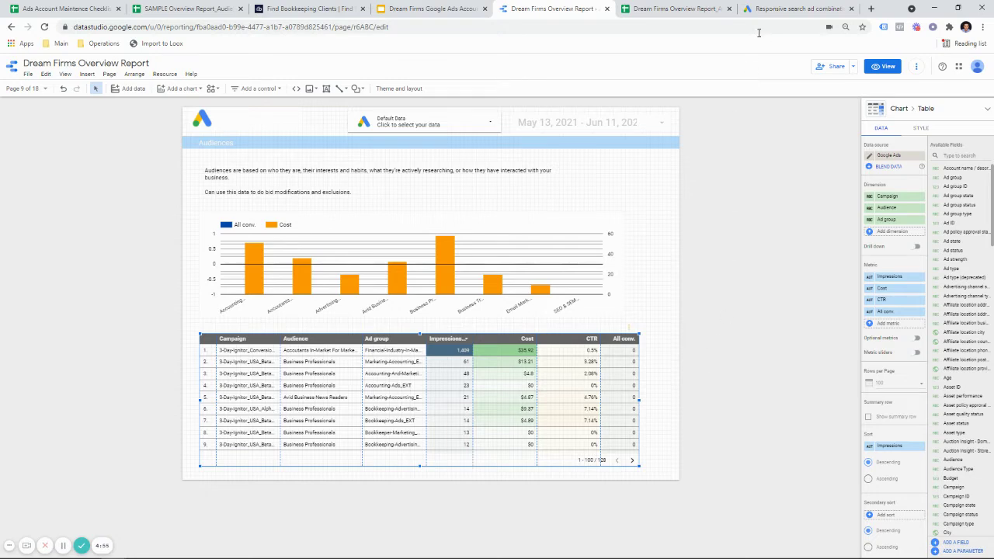
# Step: Recheck the exported Audiences spreadsheet, the Audiences slide and the Data Studio report
pyautogui.click(778, 14)
pyautogui.click(675, 9)
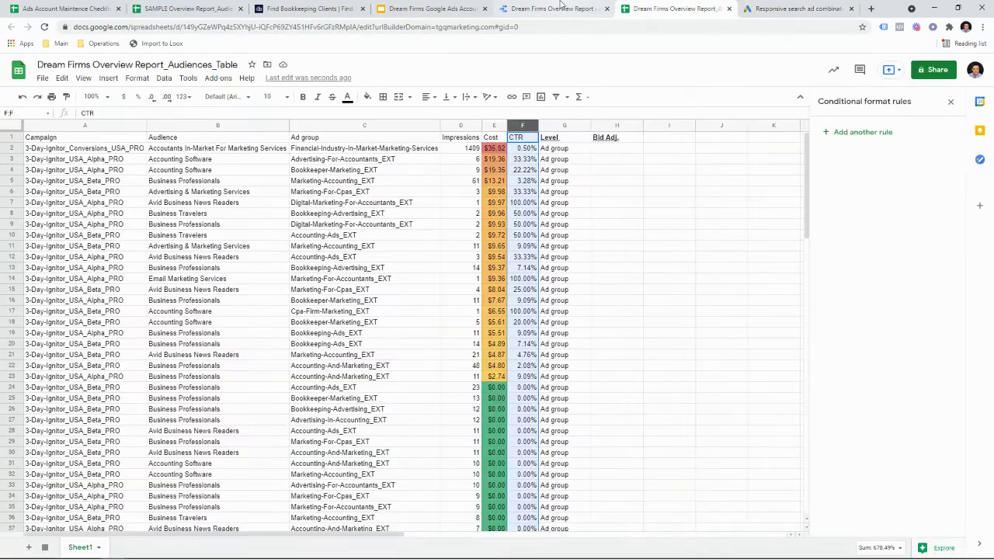
pyautogui.click(561, 7)
pyautogui.click(455, 8)
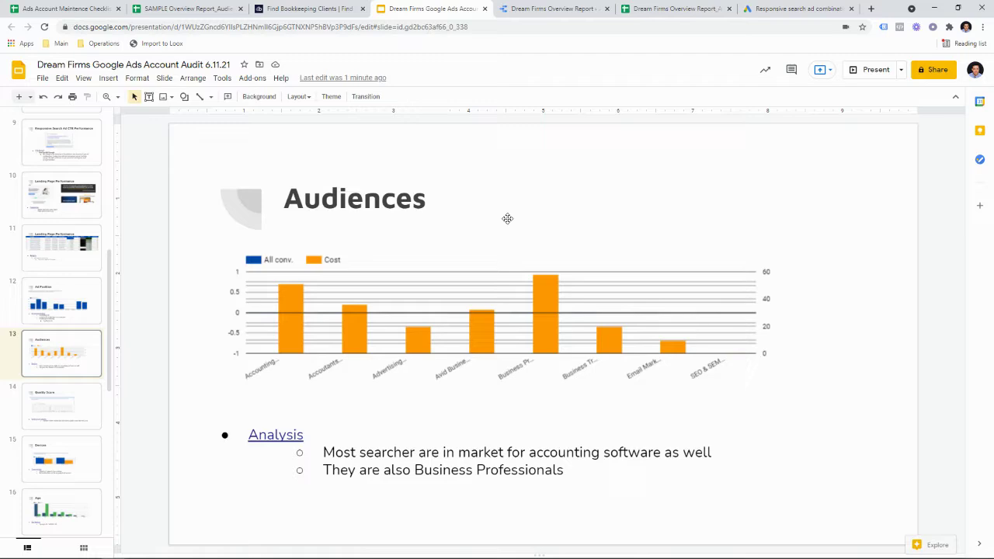
pyautogui.click(342, 8)
pyautogui.click(511, 8)
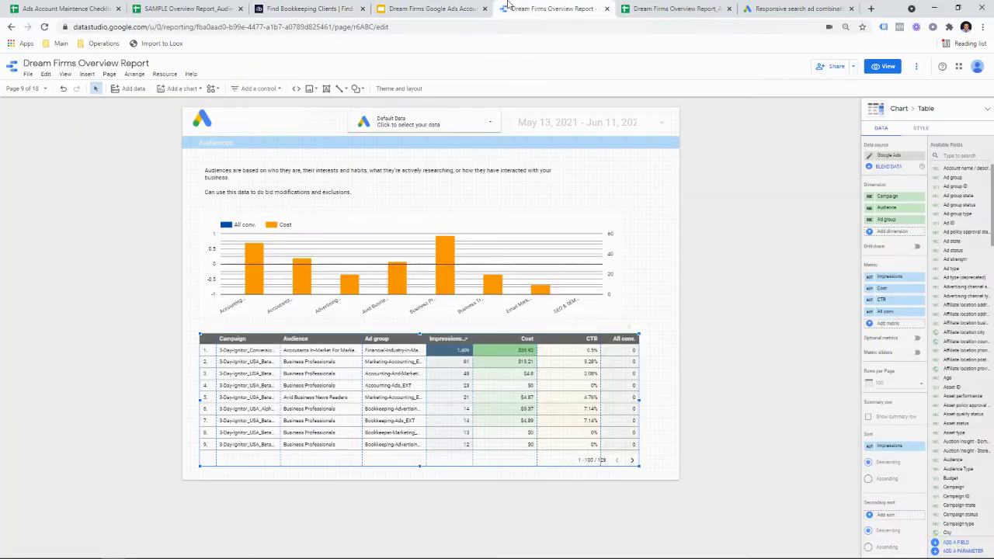
# Step: Return to the Audiences table spreadsheet and add a "tCPA" header in I1, beside Bid Adj
pyautogui.click(626, 8)
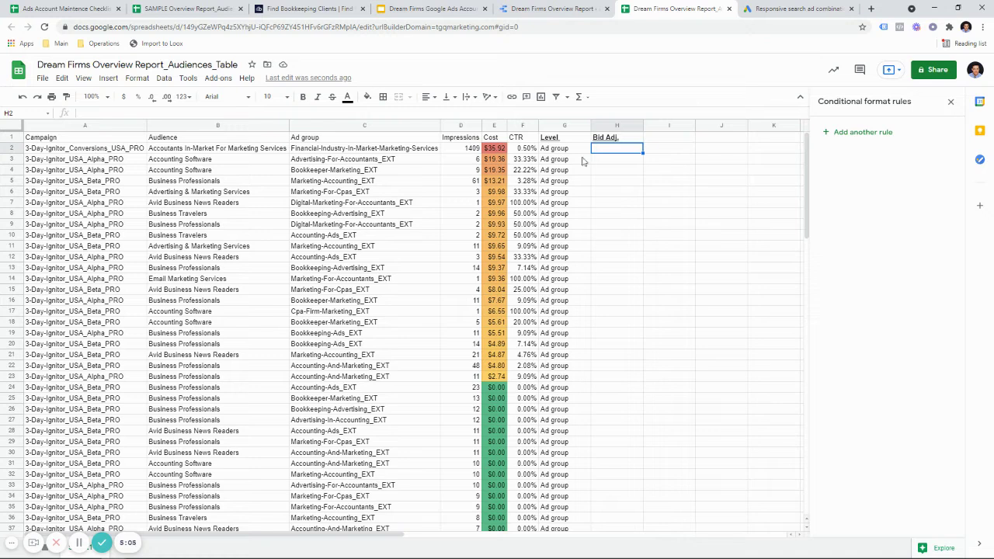
pyautogui.click(662, 141)
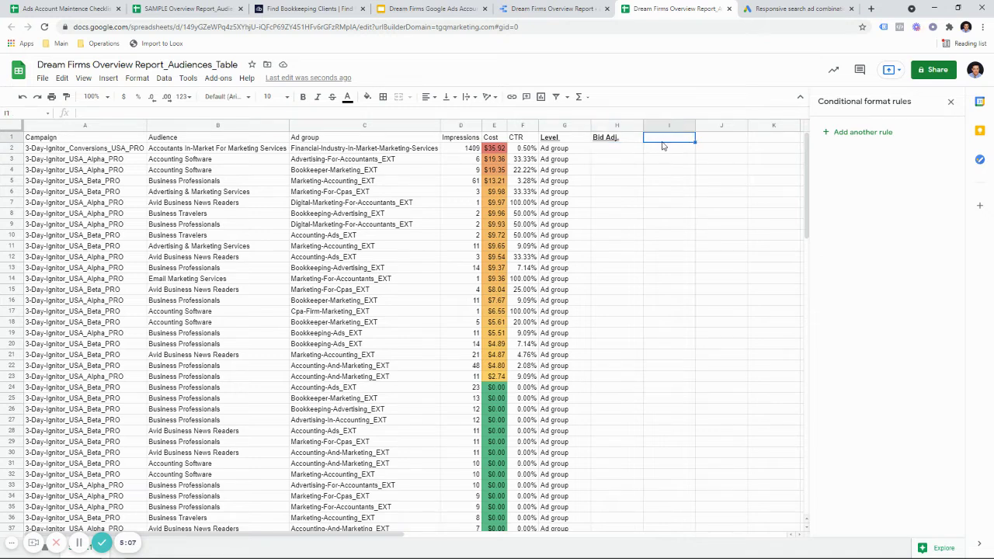
pyautogui.write('(')
pyautogui.click(635, 144)
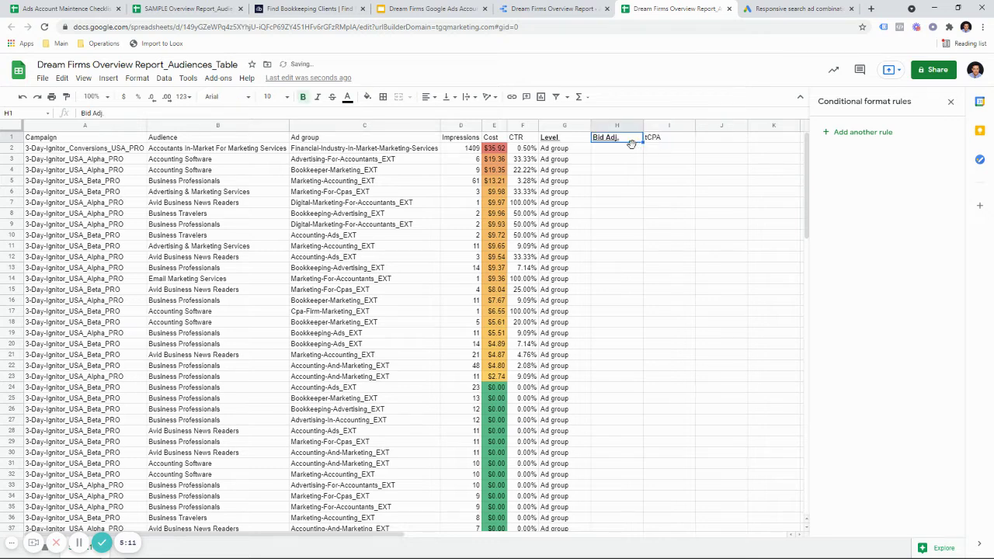
# Step: Enter bid adjustments for the four highest-cost rows: -15 in H2, -10 in H3 and H4, and -5 in H5
pyautogui.click(615, 152)
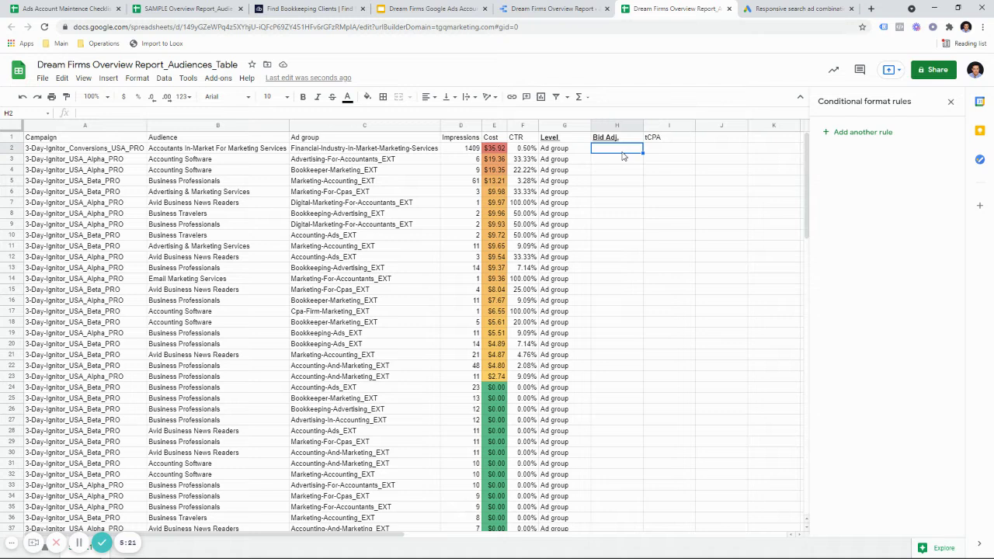
pyautogui.write('-15')
pyautogui.press('Return')
pyautogui.write('-')
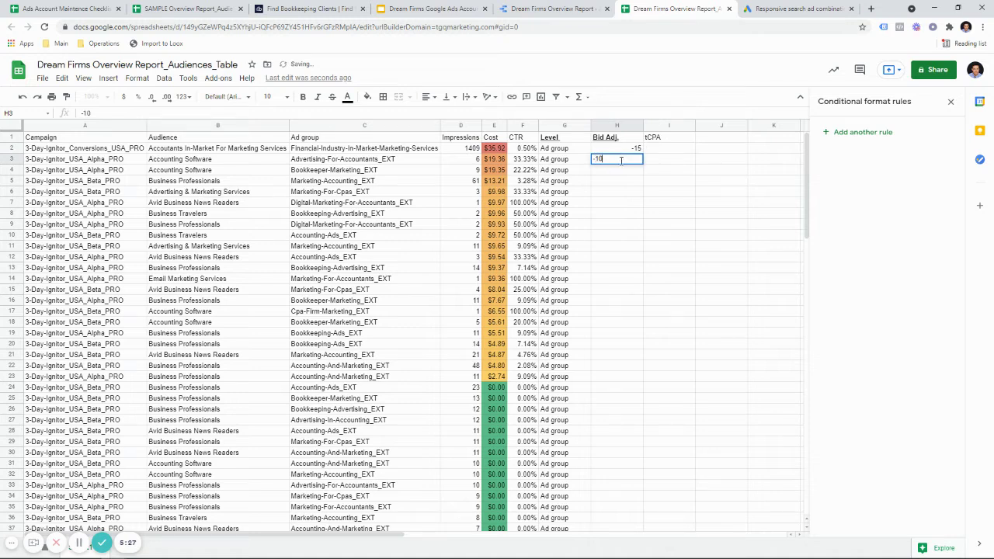
pyautogui.press('Return')
pyautogui.click(633, 160)
pyautogui.hotkey('ctrl', 'c')
pyautogui.click(633, 170)
pyautogui.hotkey('ctrl', 'v')
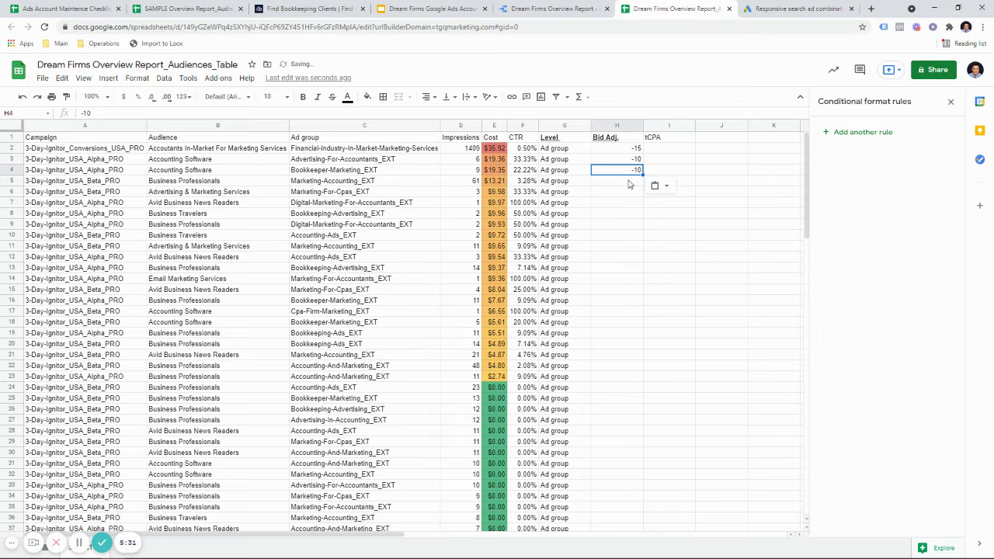
pyautogui.click(629, 181)
pyautogui.write('-5')
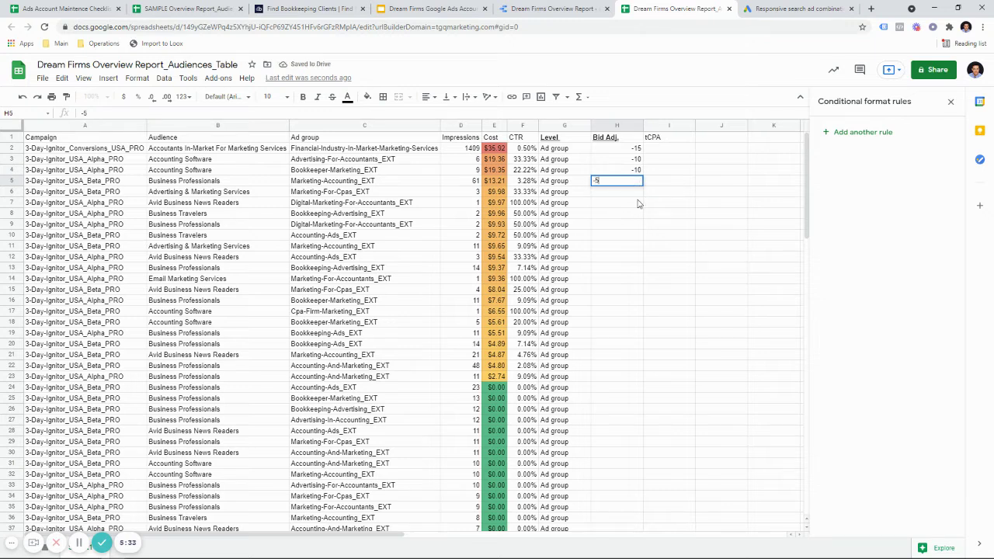
pyautogui.click(639, 204)
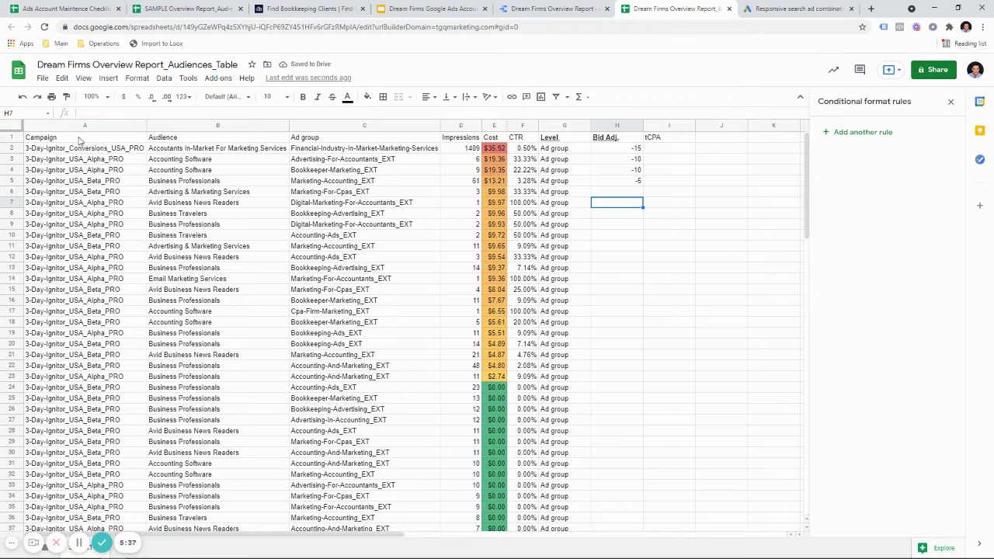
# Step: Copy the whole table A1:H129 with its headers and switch to Google Ads Editor
pyautogui.moveTo(78, 139); pyautogui.dragTo(620, 144)
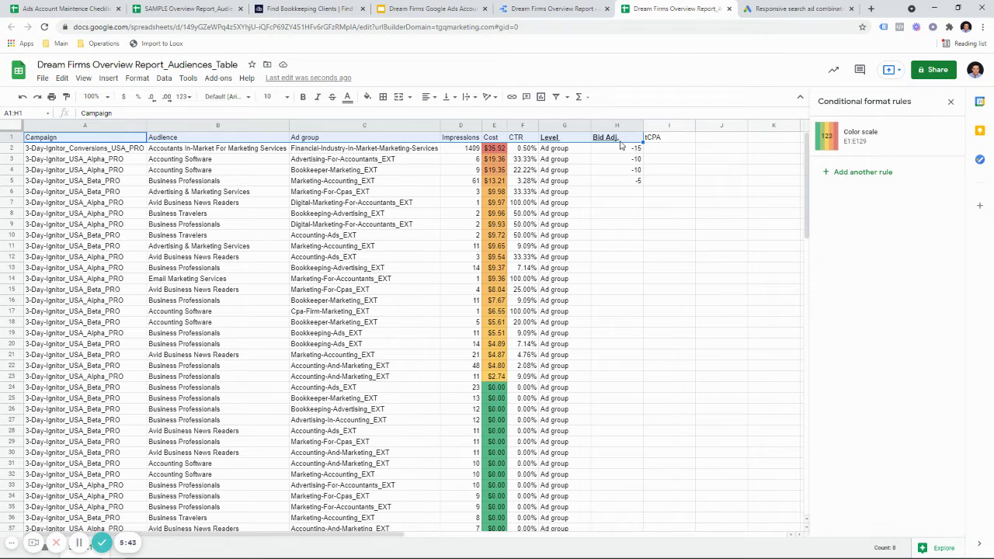
pyautogui.hotkey('ctrl', 'shift', 'Down')
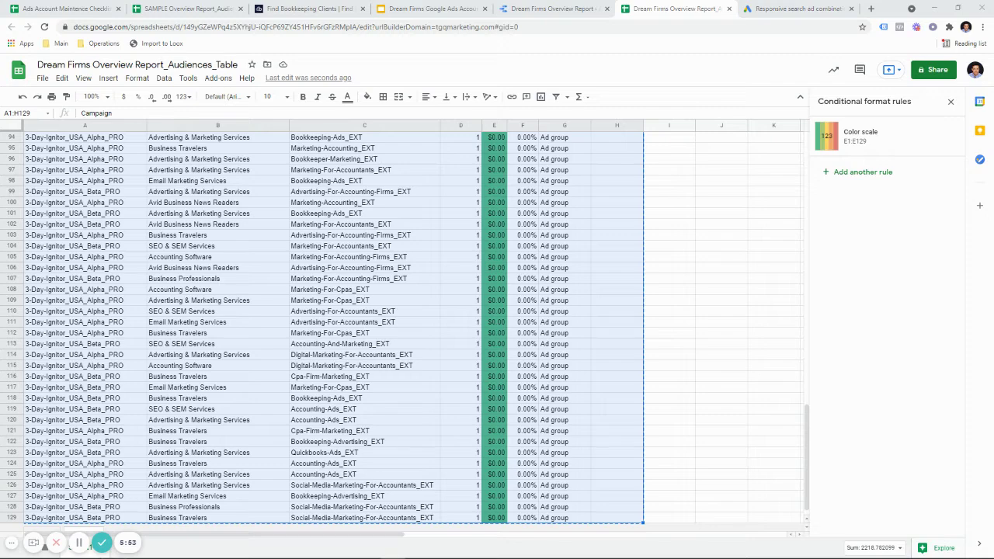
pyautogui.hotkey('alt', 'Tab')
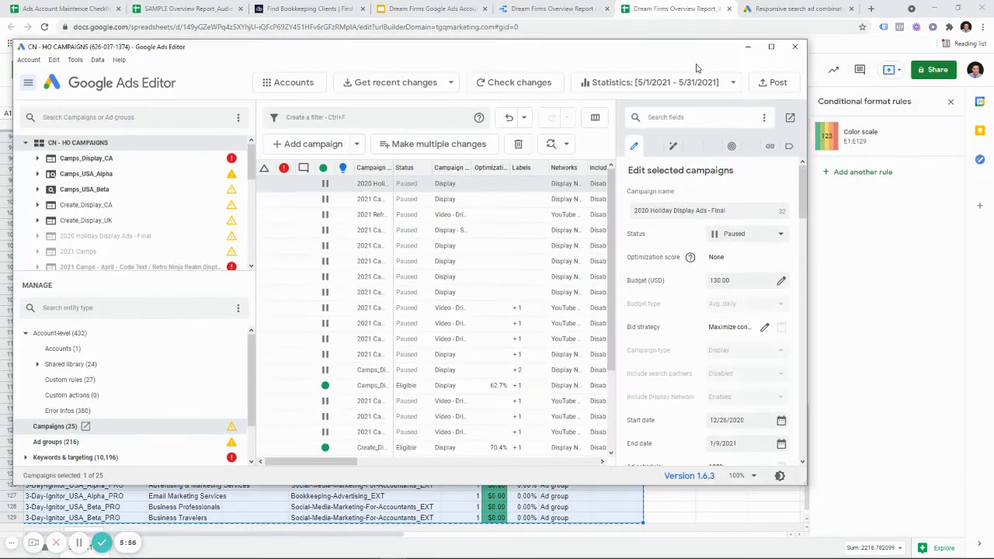
# Step: Maximize the Google Ads Editor window and open the Dream Firms account
pyautogui.click(771, 47)
pyautogui.click(16, 17)
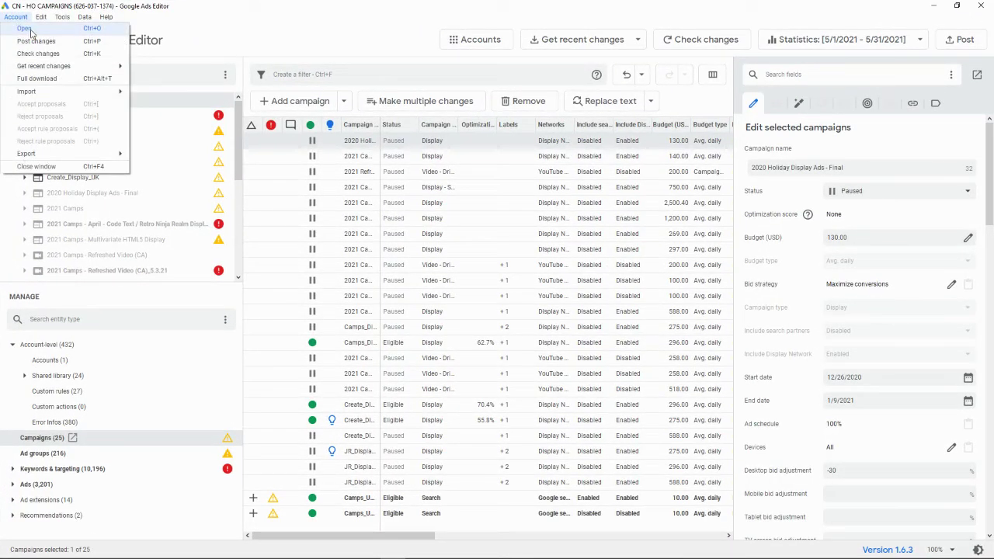
pyautogui.click(28, 30)
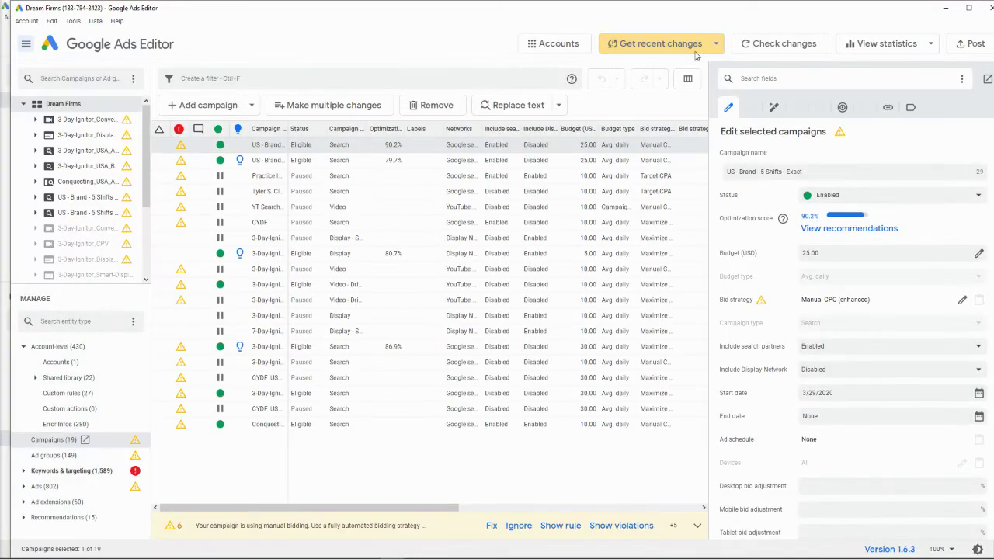
# Step: Download the recent changes for all Dream Firms campaigns and finish reviewing the downloaded changes
pyautogui.click(716, 44)
pyautogui.click(685, 73)
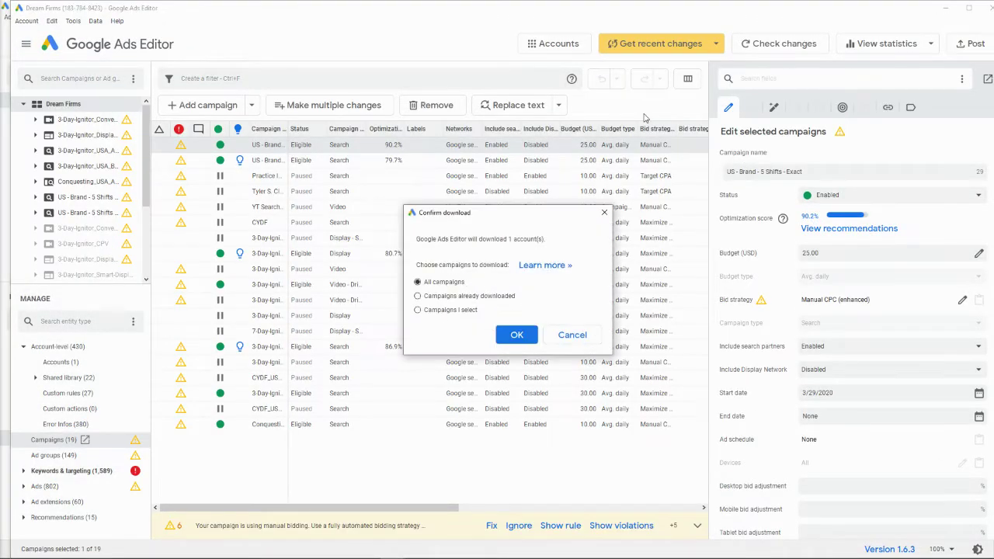
pyautogui.click(516, 334)
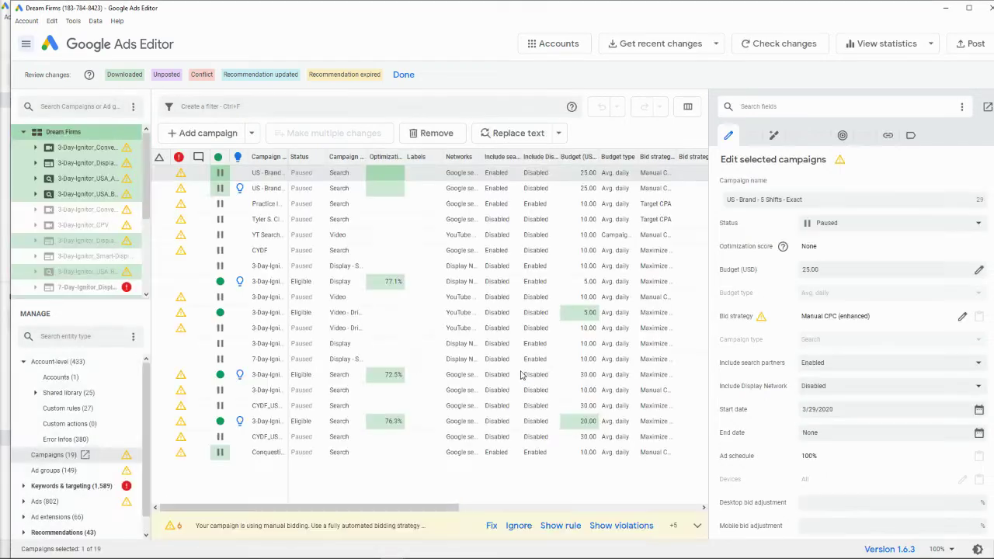
pyautogui.click(404, 74)
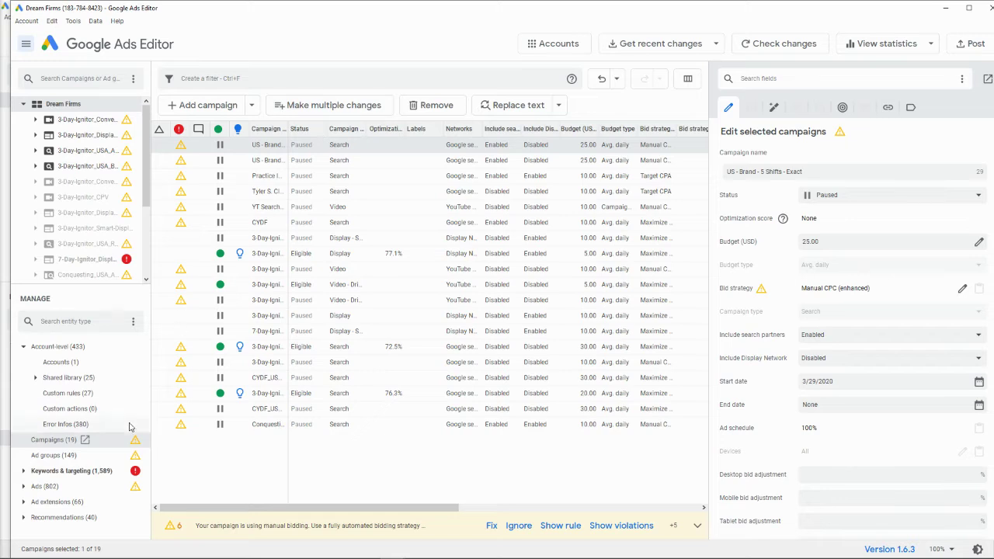
# Step: Show the account's Audiences under Keywords & targeting and look through the columns as far as the bid adjustments
pyautogui.click(23, 471)
pyautogui.scroll(-3, 68, 474)
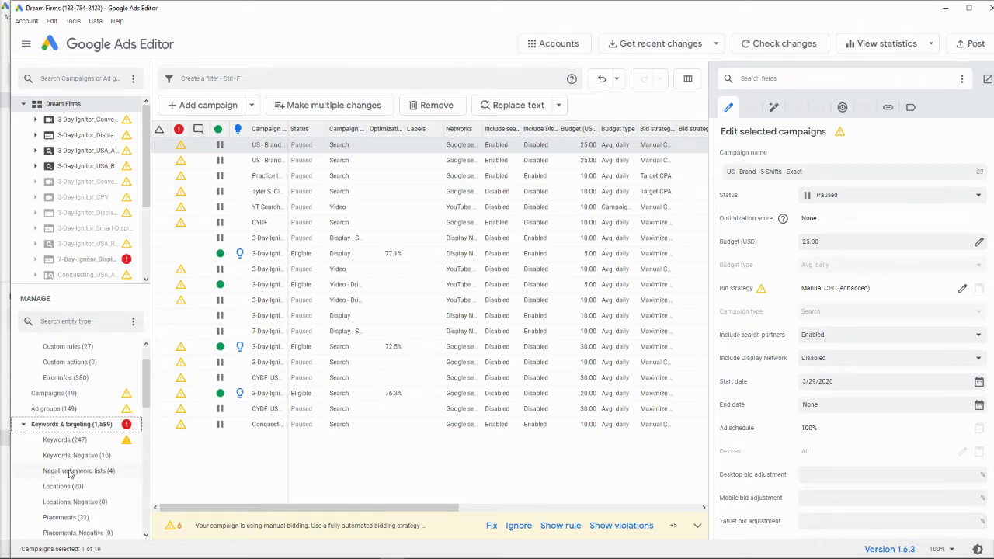
pyautogui.scroll(-10, 70, 476)
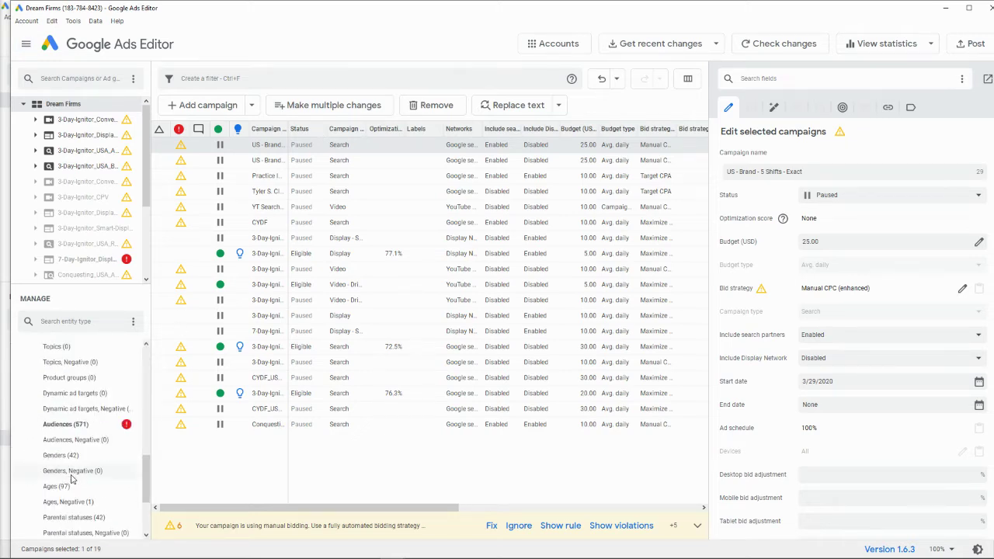
pyautogui.click(87, 427)
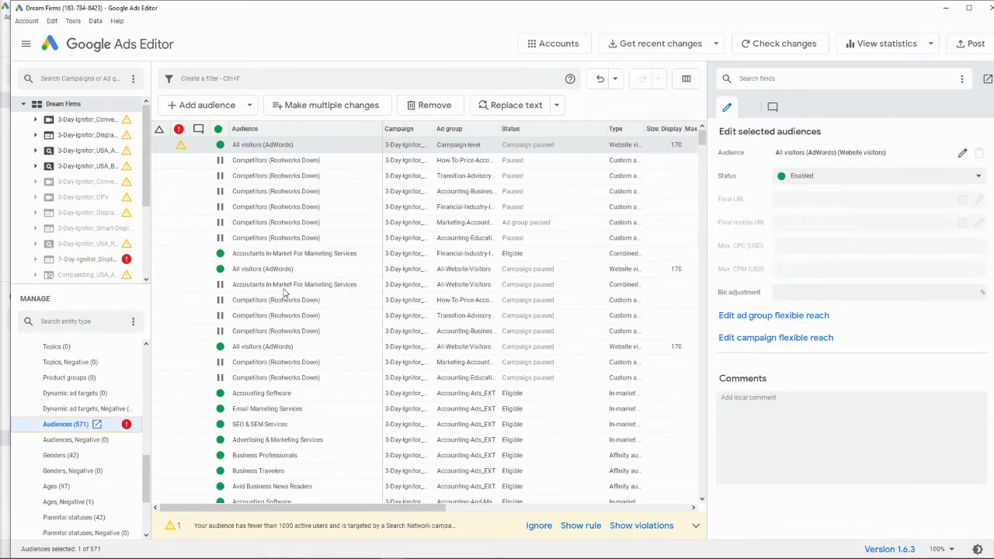
pyautogui.moveTo(429, 508)
pyautogui.mouseDown()
pyautogui.moveTo(535, 506)
pyautogui.moveTo(431, 506)
pyautogui.mouseUp()
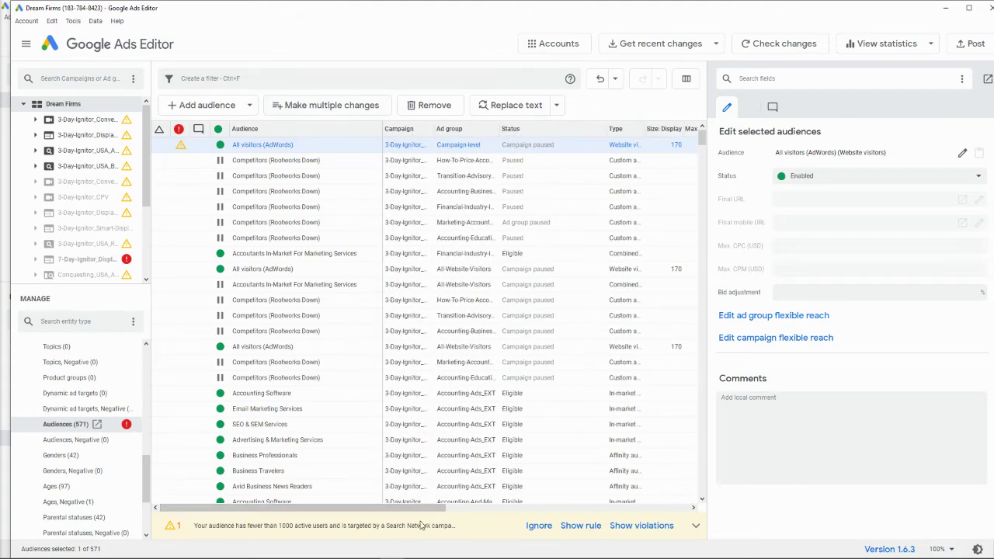
pyautogui.moveTo(423, 514); pyautogui.dragTo(591, 511)
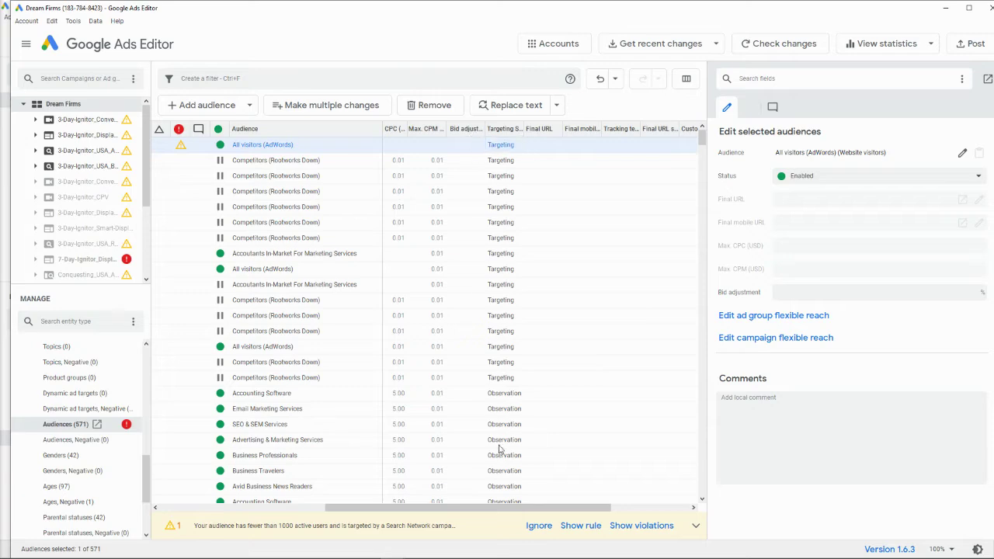
pyautogui.moveTo(491, 511); pyautogui.dragTo(303, 503)
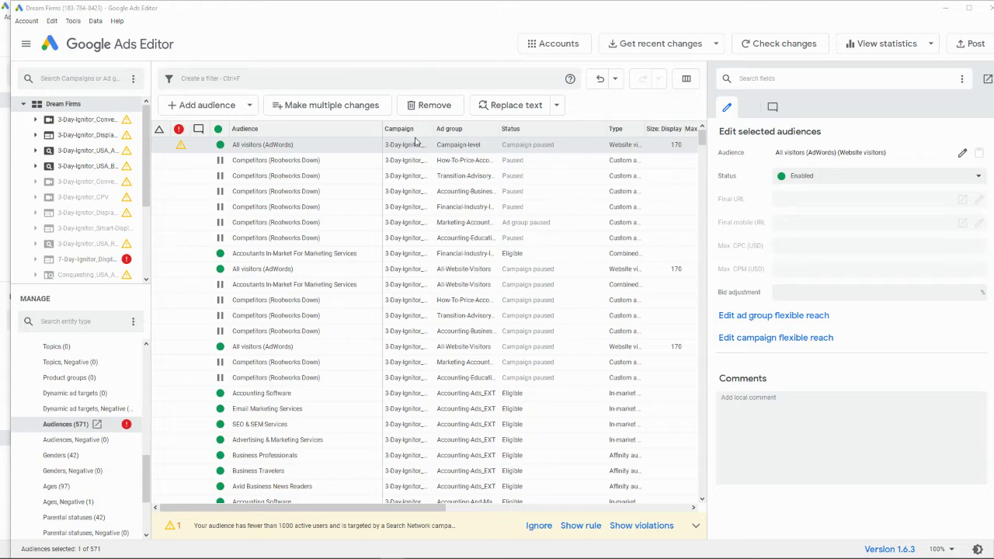
# Step: Import the copied table as multiple audience changes, mapping the column with the -15, -10 and -5 values to bid adjustment, and finish for review
pyautogui.moveTo(743, 108); pyautogui.dragTo(738, 99)
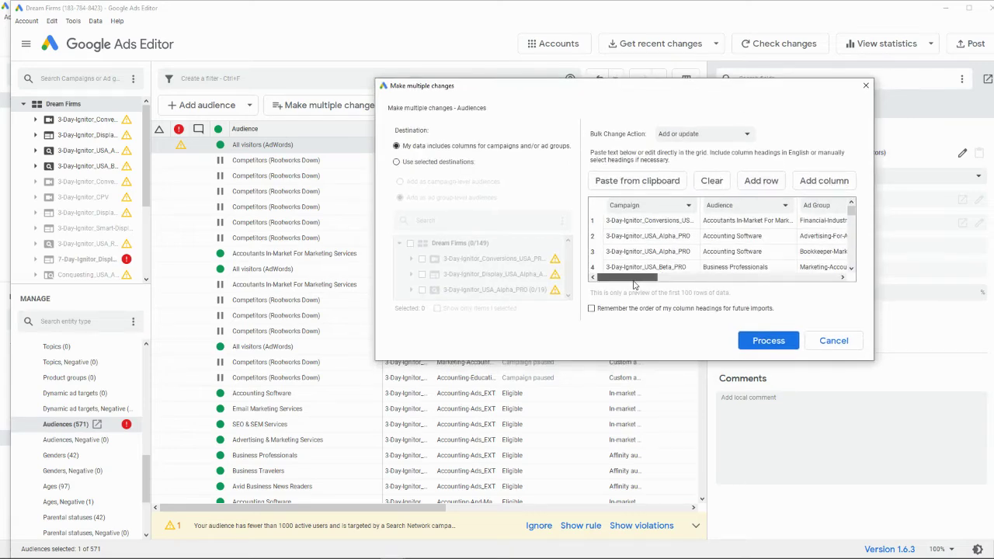
pyautogui.moveTo(638, 282); pyautogui.dragTo(800, 278)
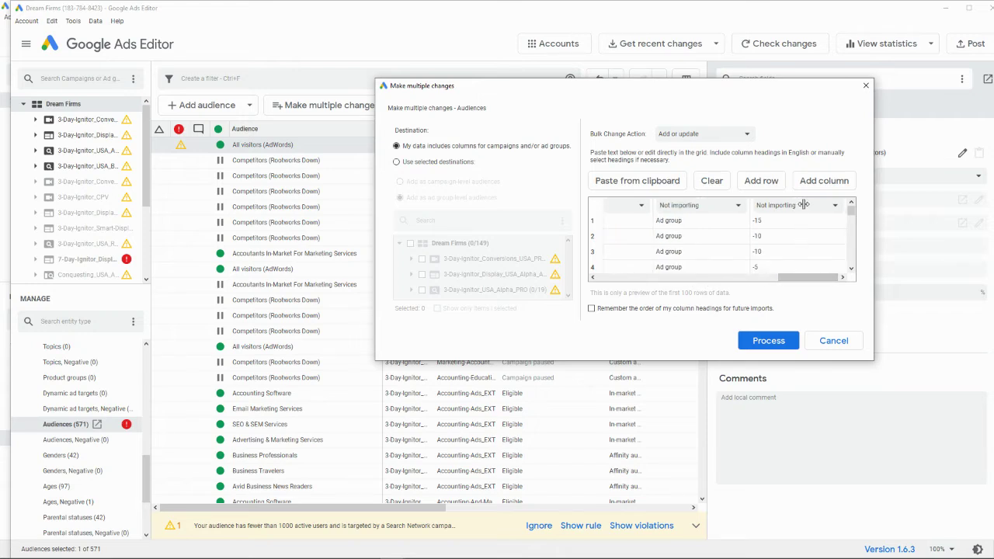
pyautogui.click(835, 206)
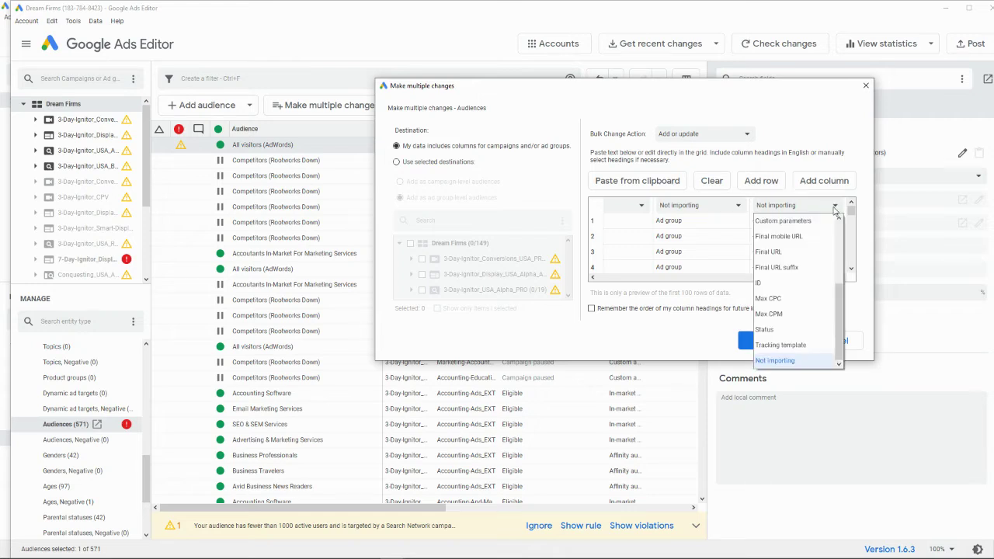
pyautogui.moveTo(840, 335); pyautogui.dragTo(825, 284)
pyautogui.click(820, 273)
pyautogui.click(768, 340)
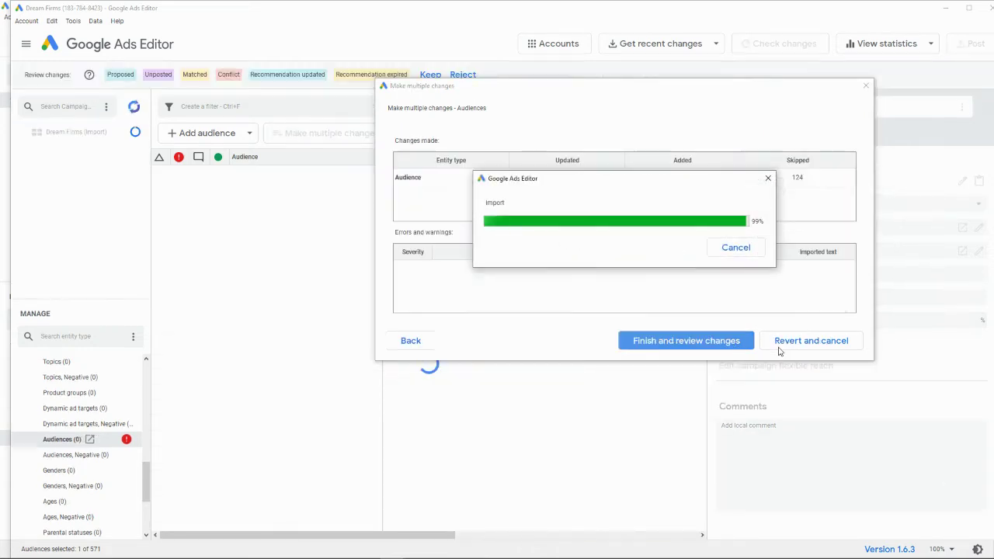
pyautogui.click(713, 340)
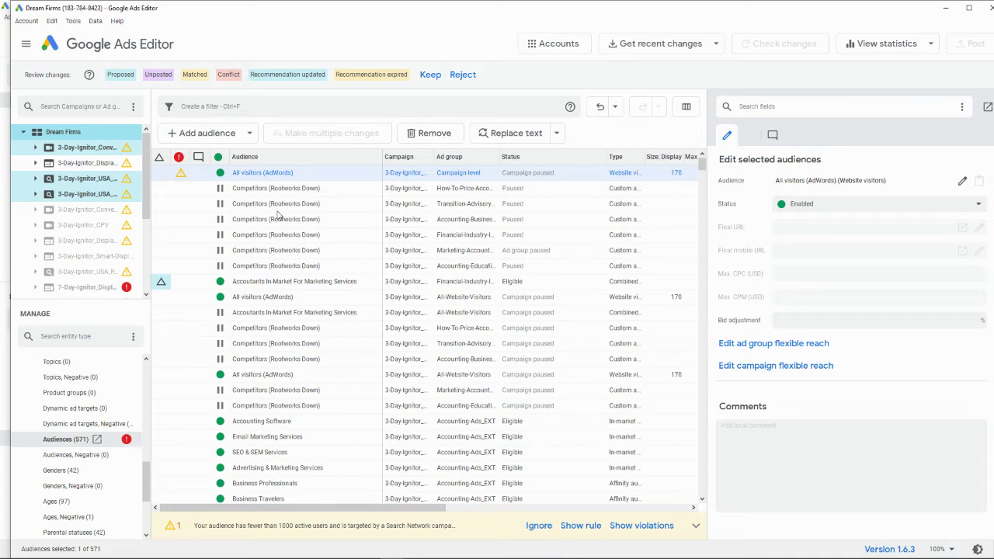
# Step: Review the proposed audience bid adjustments in the changed ad groups of the 3-Day-Ignitor USA Alpha and Conversions campaigns
pyautogui.click(78, 180)
pyautogui.click(35, 179)
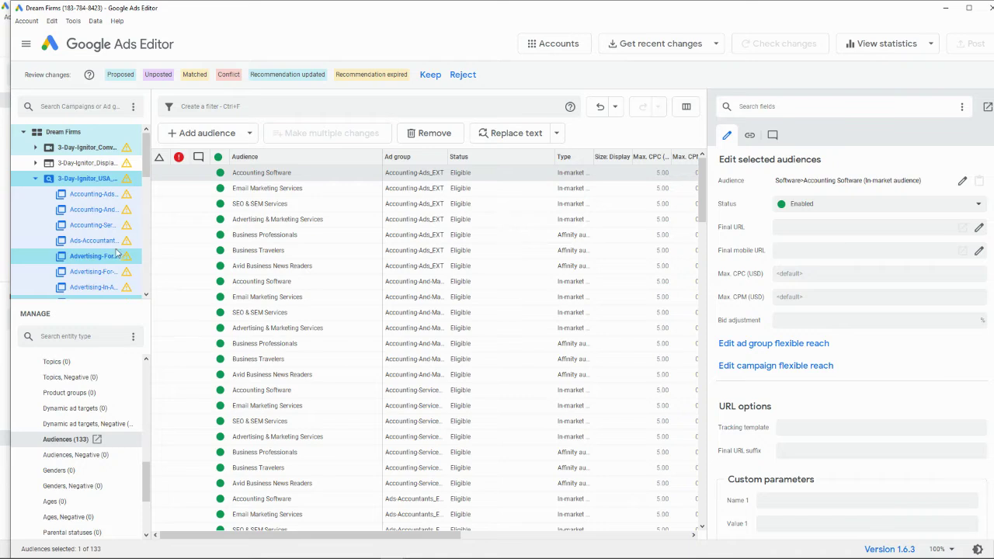
pyautogui.click(114, 257)
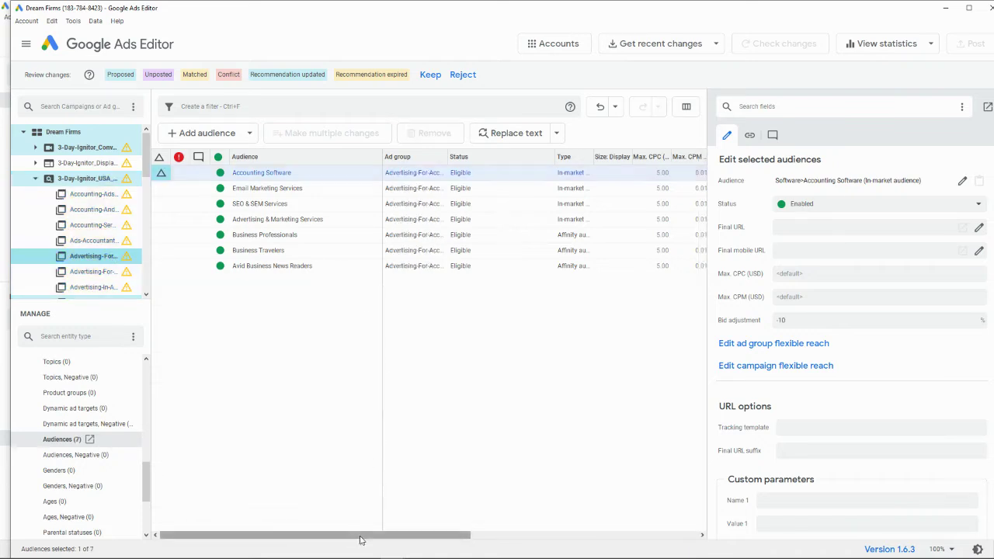
pyautogui.moveTo(365, 535); pyautogui.dragTo(511, 535)
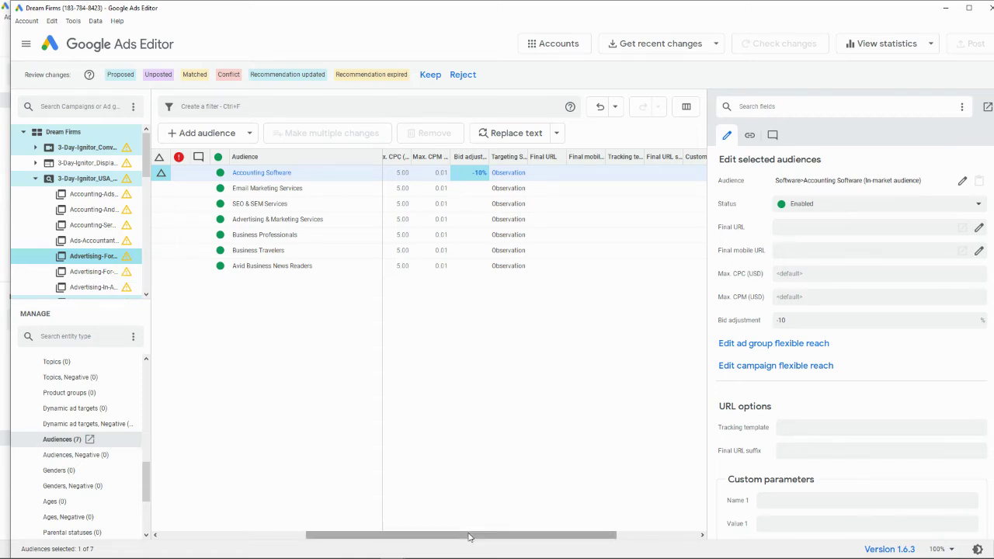
pyautogui.moveTo(467, 535); pyautogui.dragTo(308, 535)
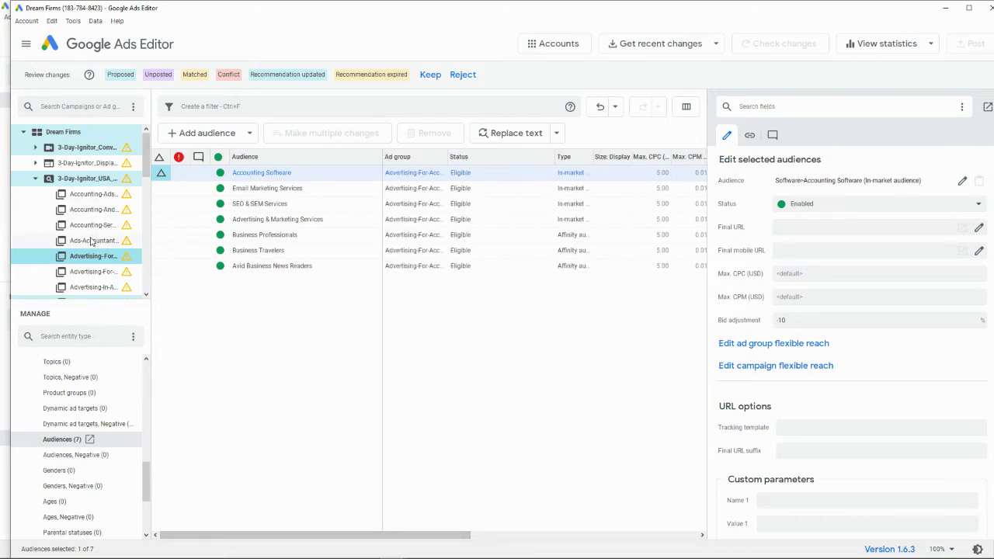
pyautogui.click(36, 147)
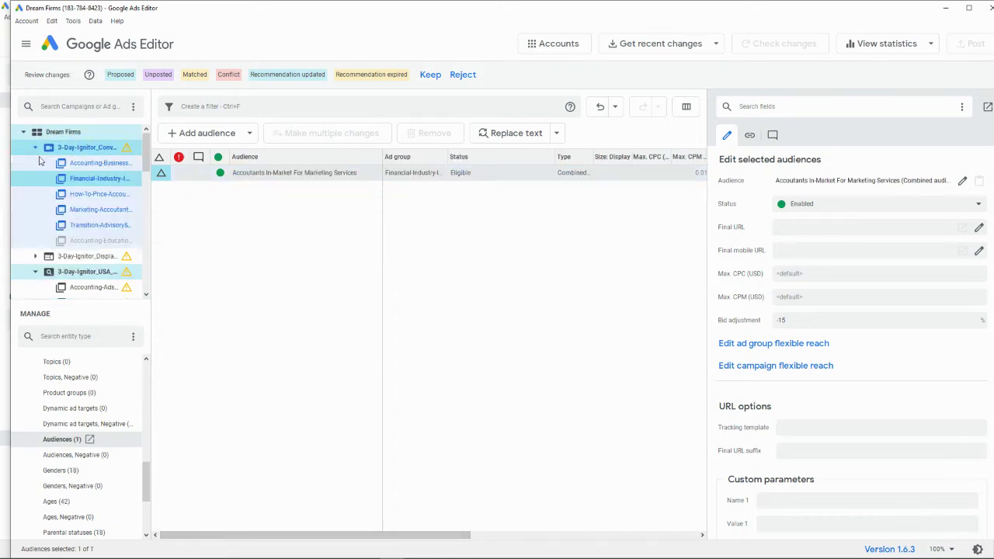
pyautogui.click(78, 180)
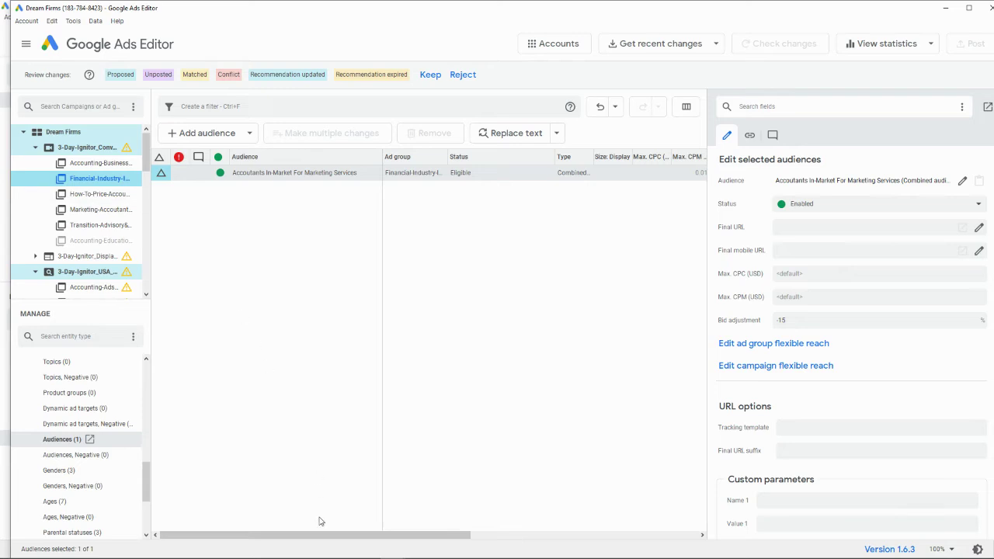
pyautogui.moveTo(311, 539)
pyautogui.mouseDown()
pyautogui.moveTo(445, 541)
pyautogui.moveTo(303, 540)
pyautogui.mouseUp()
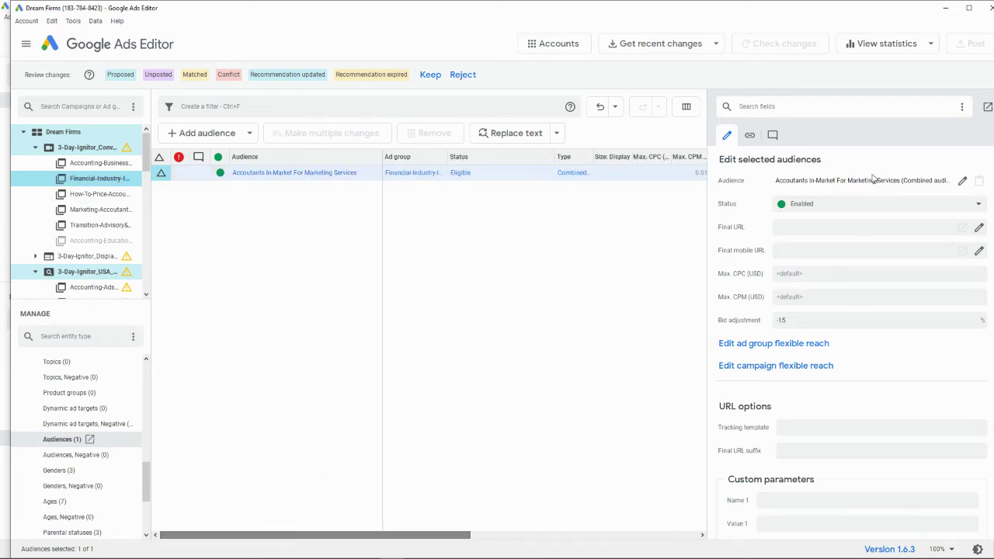
# Step: Keep the proposed audience bid adjustments and post them to the Dream Firms account
pyautogui.click(428, 74)
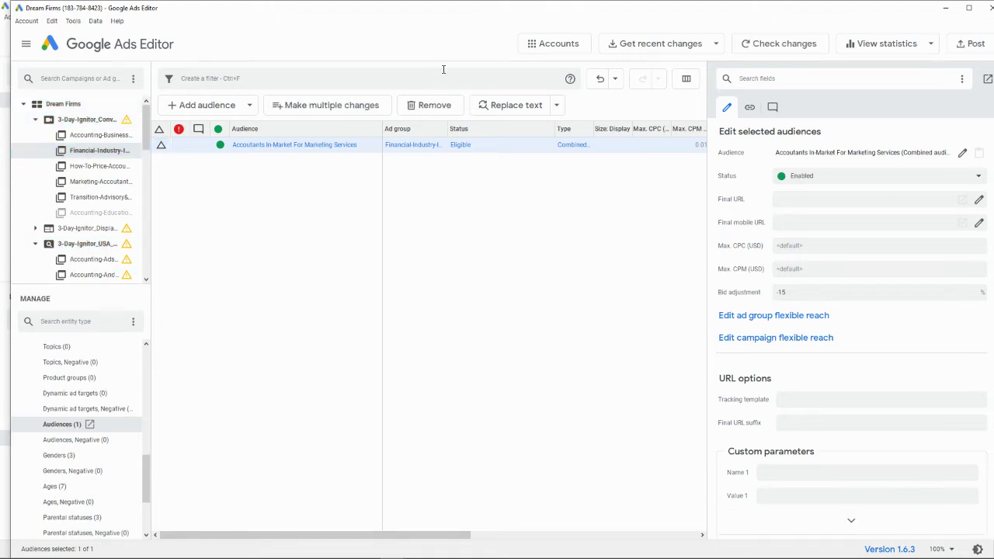
pyautogui.moveTo(367, 24); pyautogui.dragTo(253, 26)
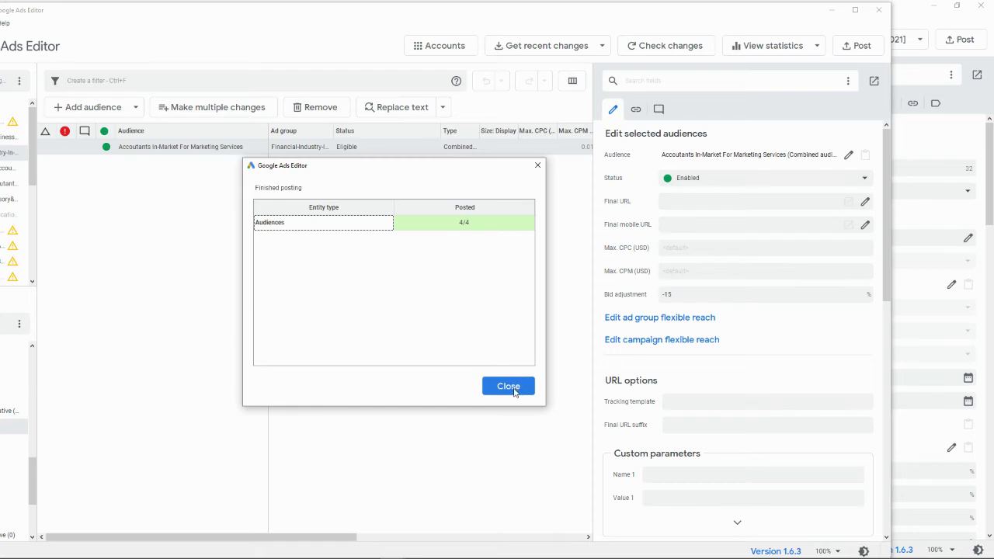
pyautogui.click(508, 388)
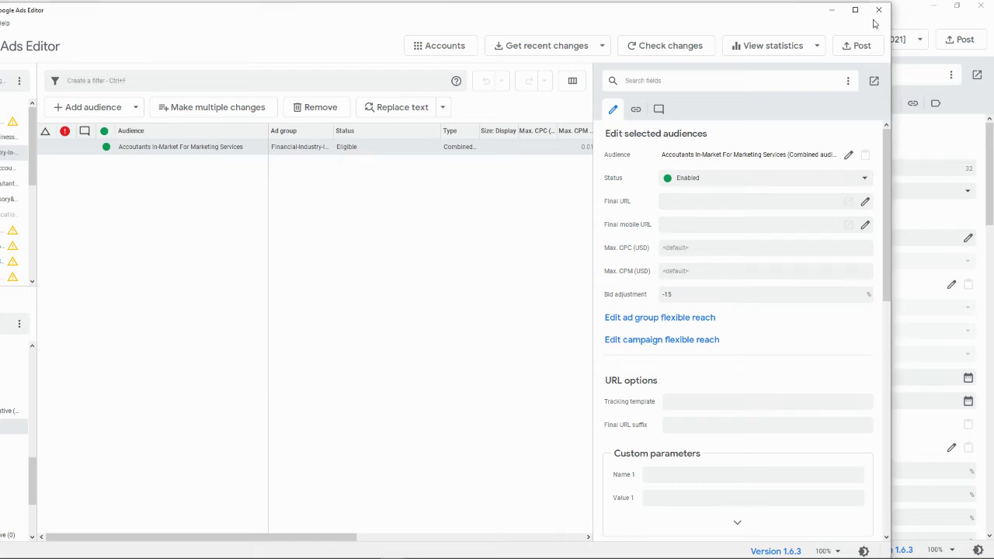
# Step: Return to the Audiences table spreadsheet in the browser and review the bid adjustment rows from the first row
pyautogui.click(832, 10)
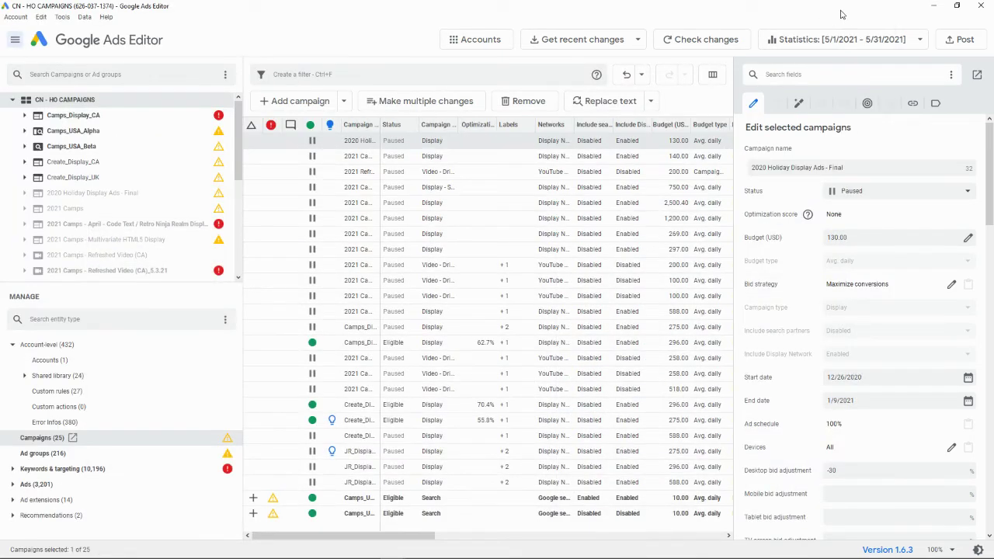
pyautogui.click(967, 15)
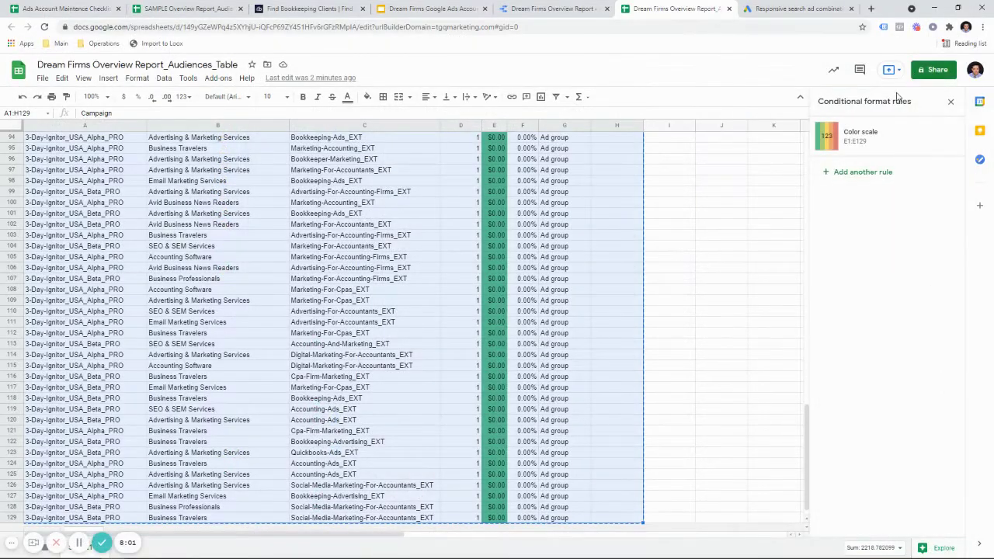
pyautogui.click(466, 230)
pyautogui.scroll(20, 454, 202)
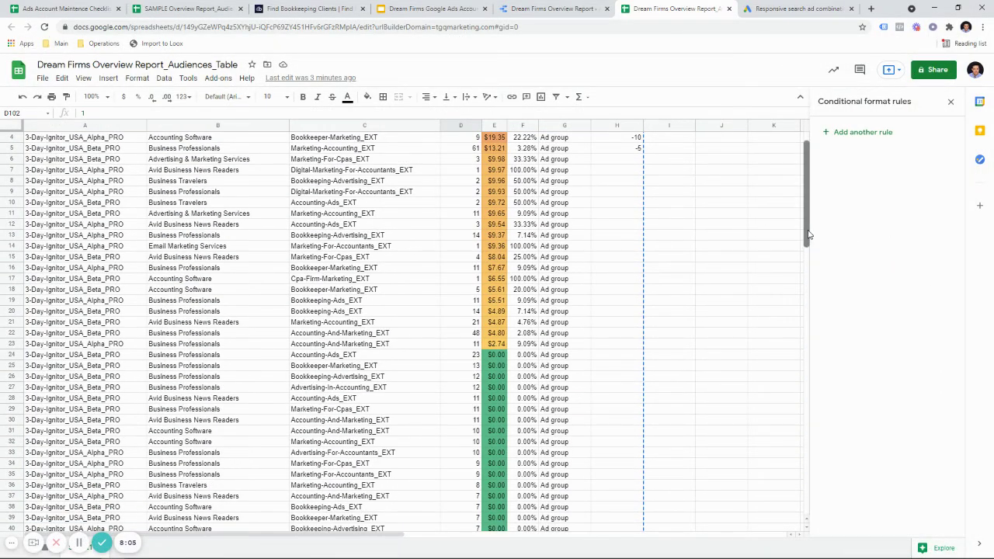
pyautogui.scroll(1, 803, 233)
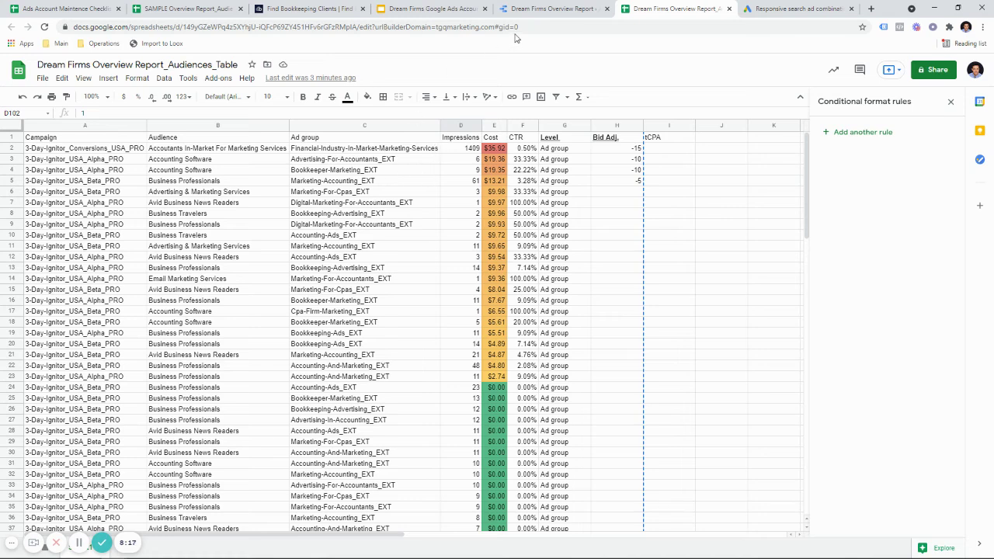
# Step: Return to the Audiences slide of the audit presentation and remove the bar chart spreadsheet link from "Analysis"
pyautogui.click(558, 13)
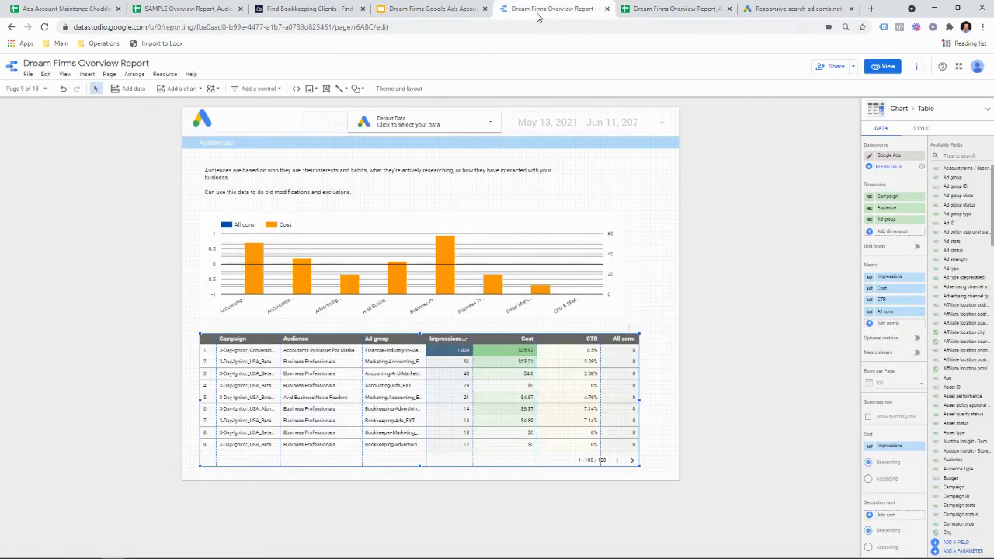
pyautogui.click(433, 6)
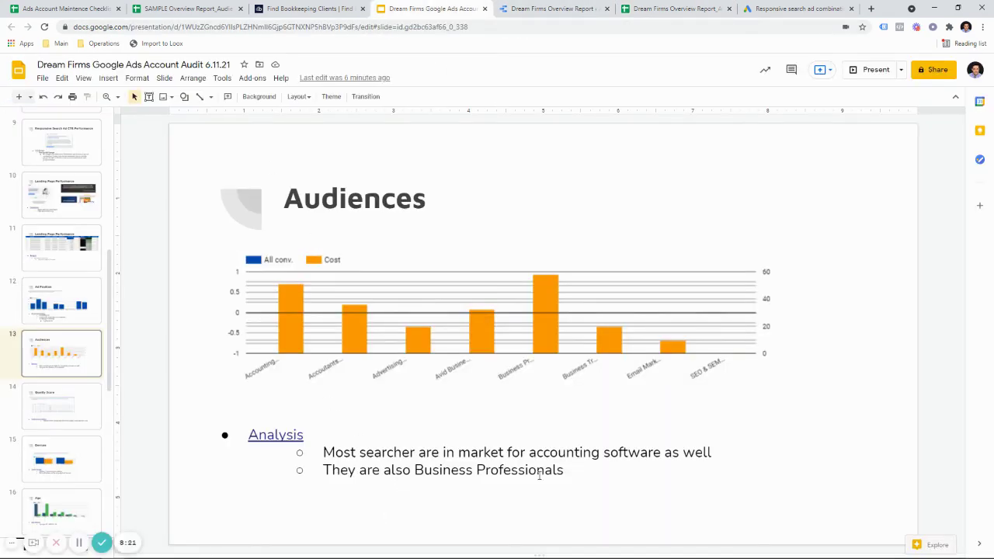
pyautogui.click(281, 436)
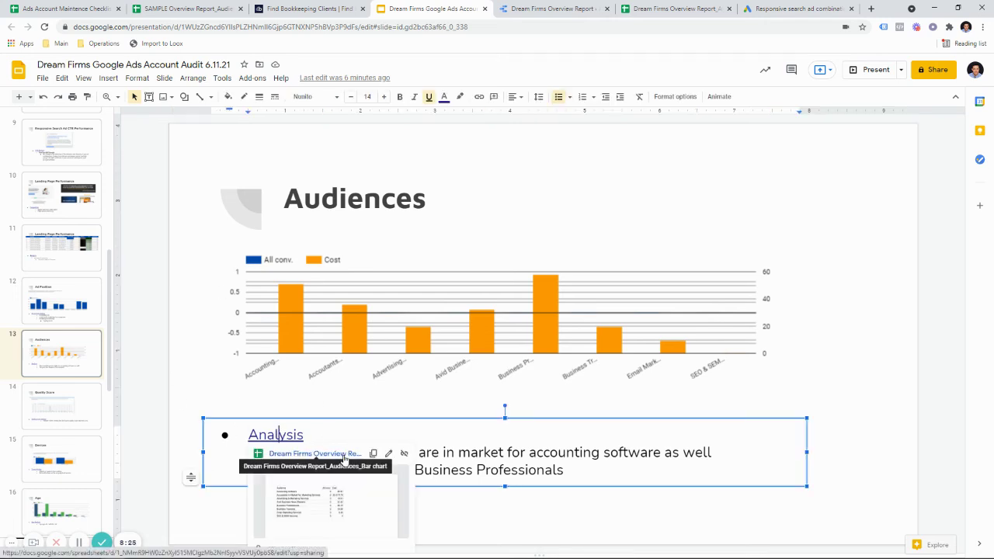
pyautogui.click(404, 454)
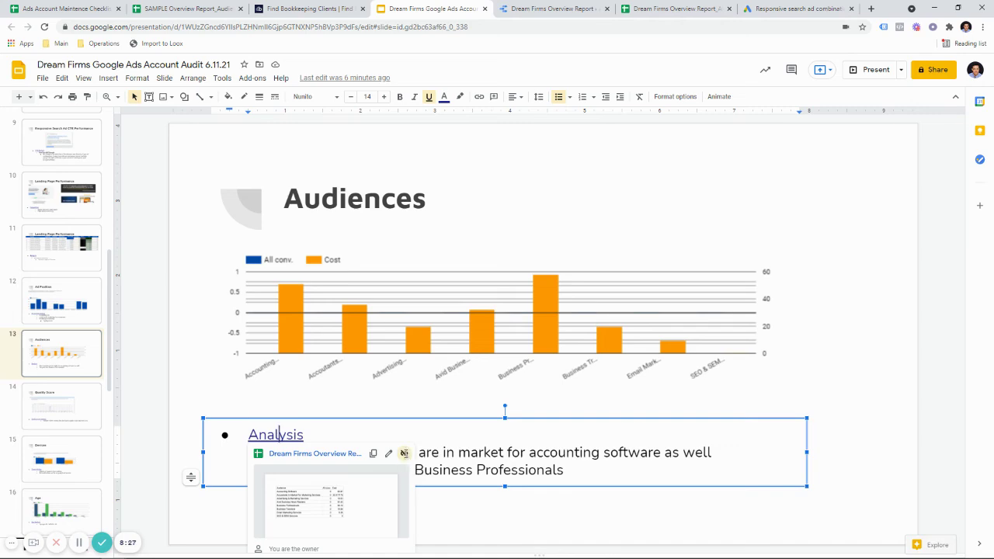
# Step: Share the Audiences table spreadsheet with anyone with the link as viewer and copy its link
pyautogui.click(672, 9)
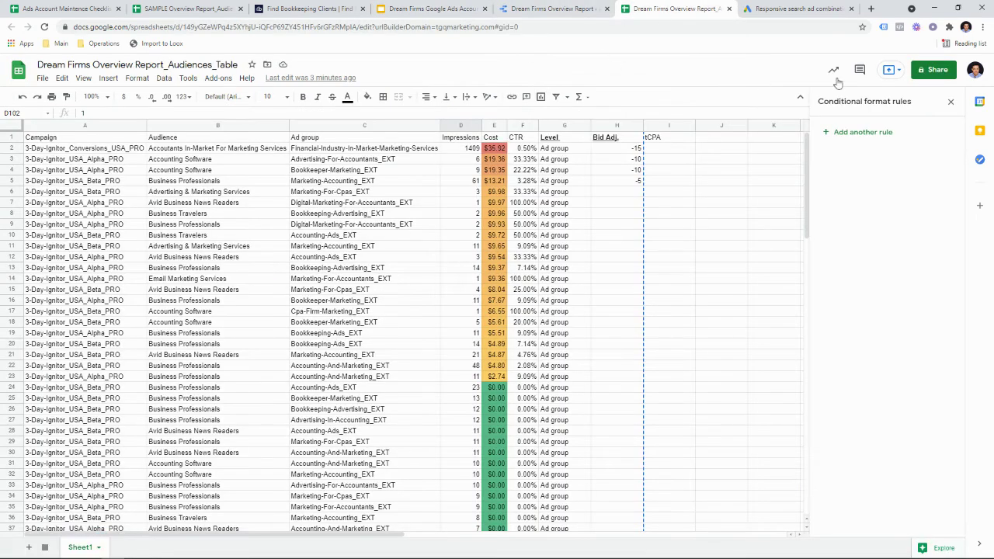
pyautogui.click(939, 69)
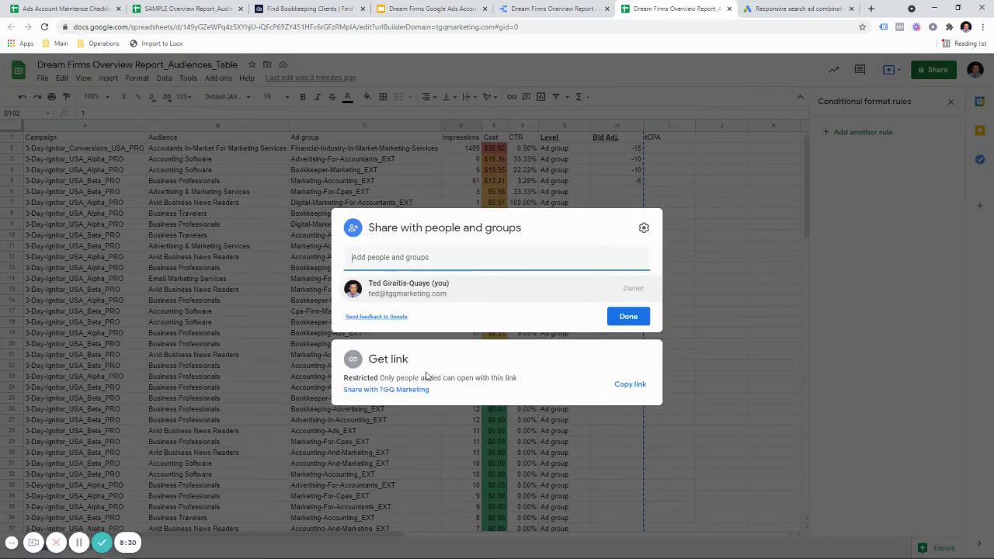
pyautogui.click(412, 391)
pyautogui.click(396, 347)
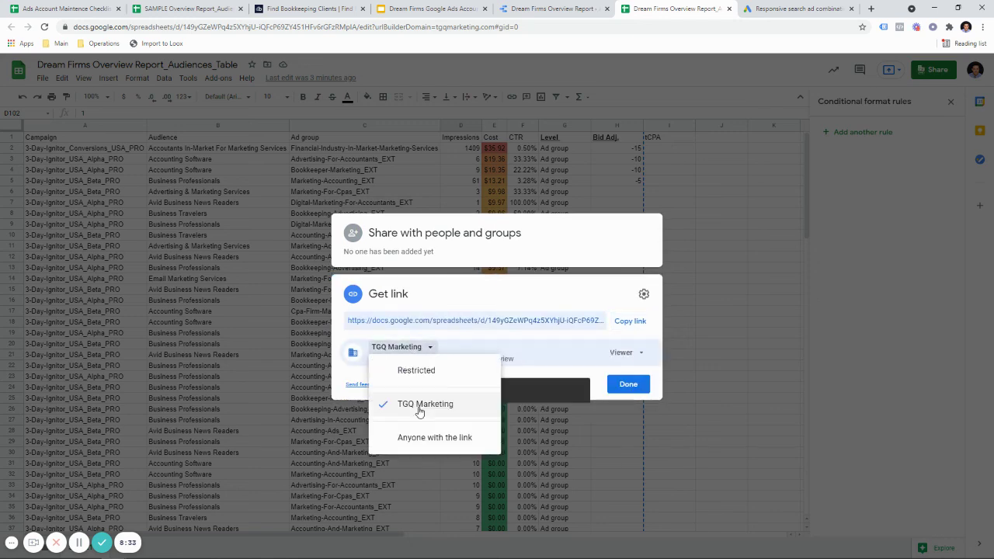
pyautogui.click(423, 438)
pyautogui.click(630, 321)
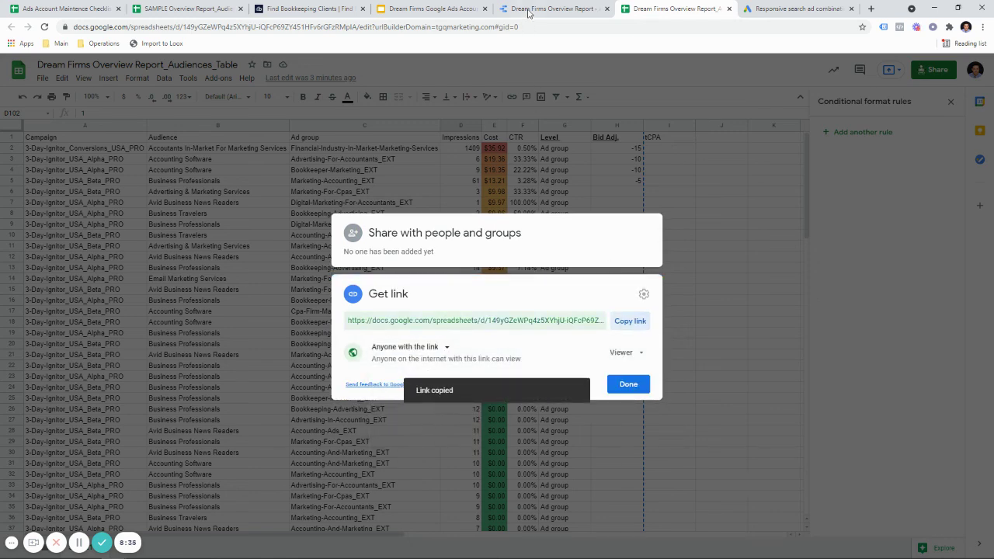
# Step: Go back to the Audiences slide and select the "Analysis" bullet text
pyautogui.hotkey('ctrl', 'shift', 'Tab')
pyautogui.hotkey('ctrl', 'shift', 'Tab')
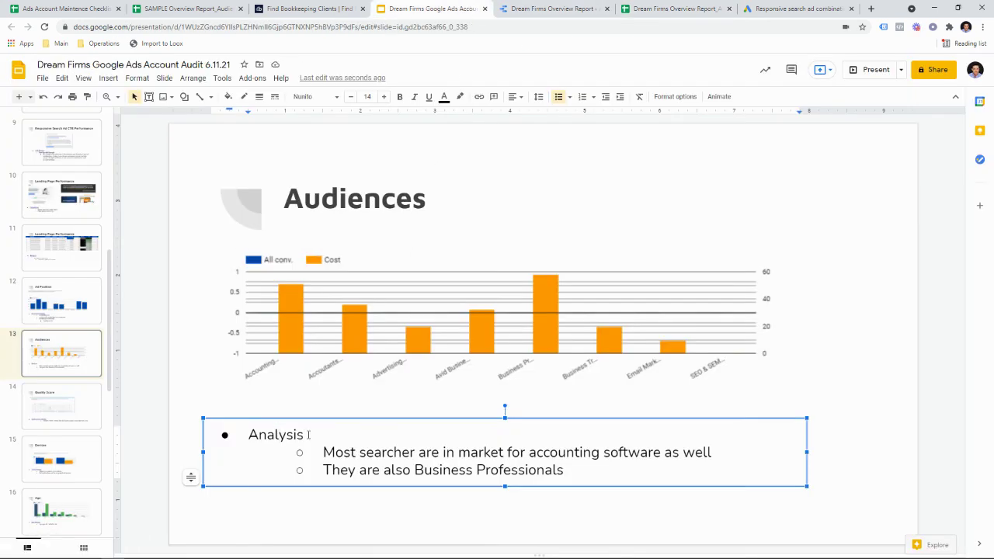
pyautogui.moveTo(309, 435); pyautogui.dragTo(252, 439)
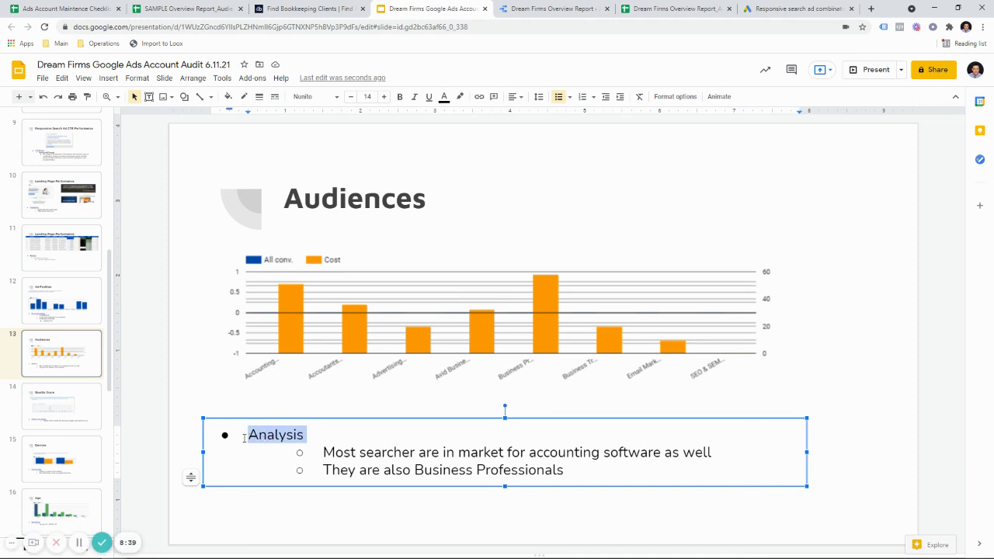